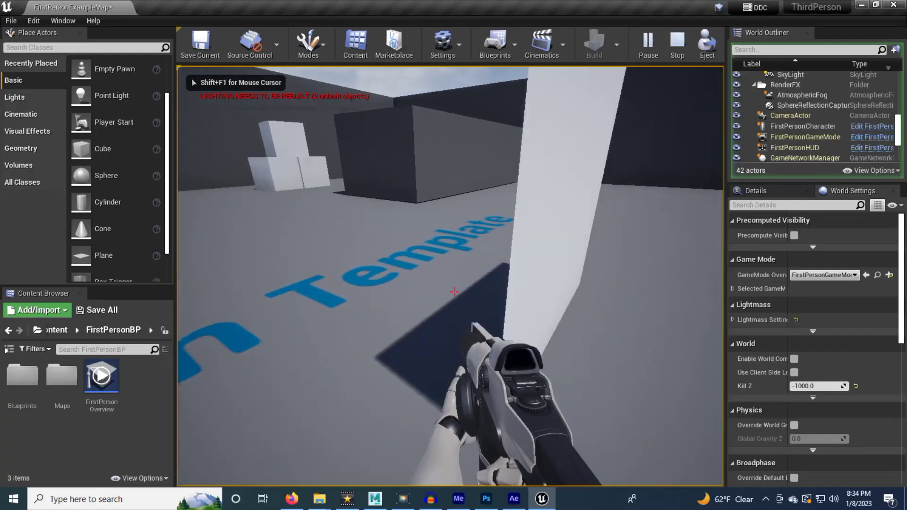
# Step: Move the elf head's cheek edge to the right along X
pyautogui.press('s')
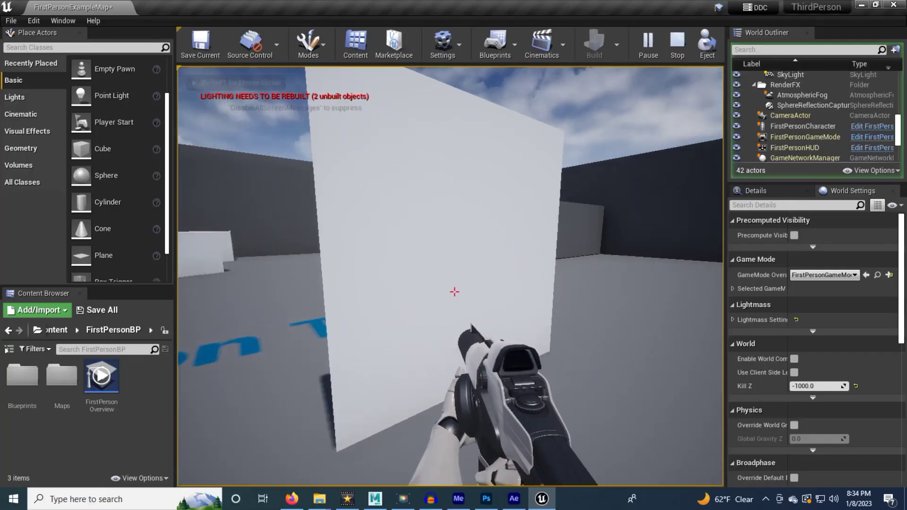
pyautogui.press('w')
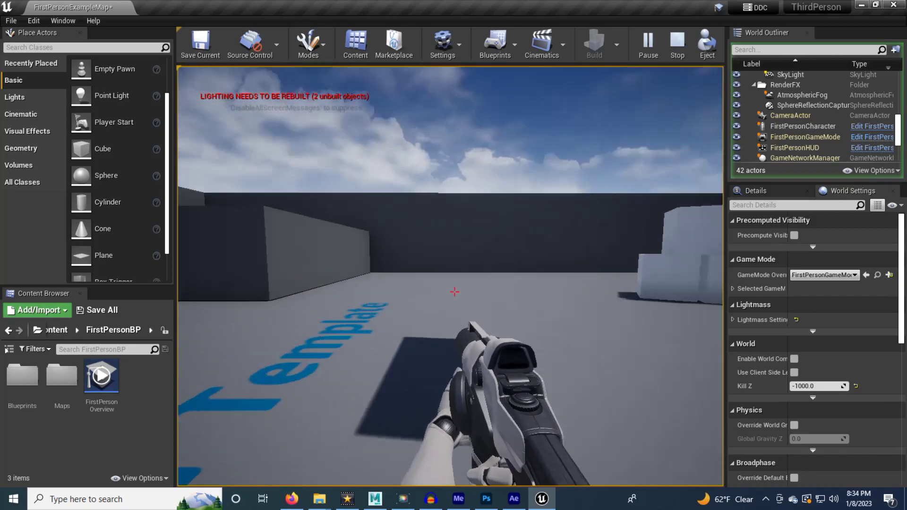
pyautogui.press('s')
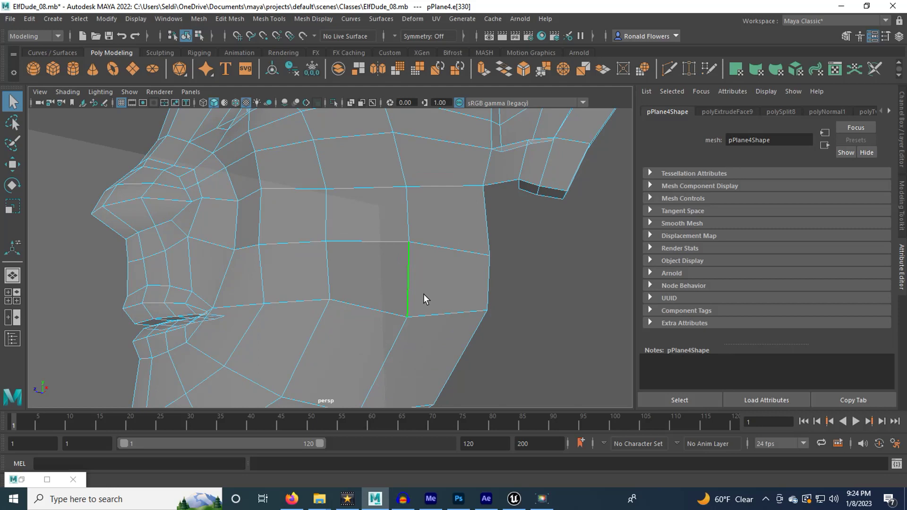
pyautogui.press('w')
pyautogui.moveTo(437, 269); pyautogui.dragTo(451, 246)
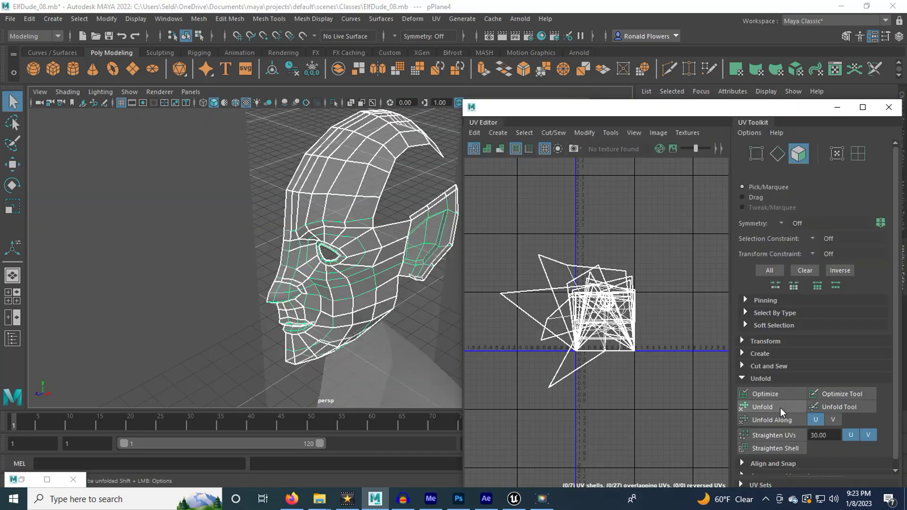
# Step: Try unfolding the head's UVs, cancel the non-manifold fix, and close the UV Editor
pyautogui.click(781, 412)
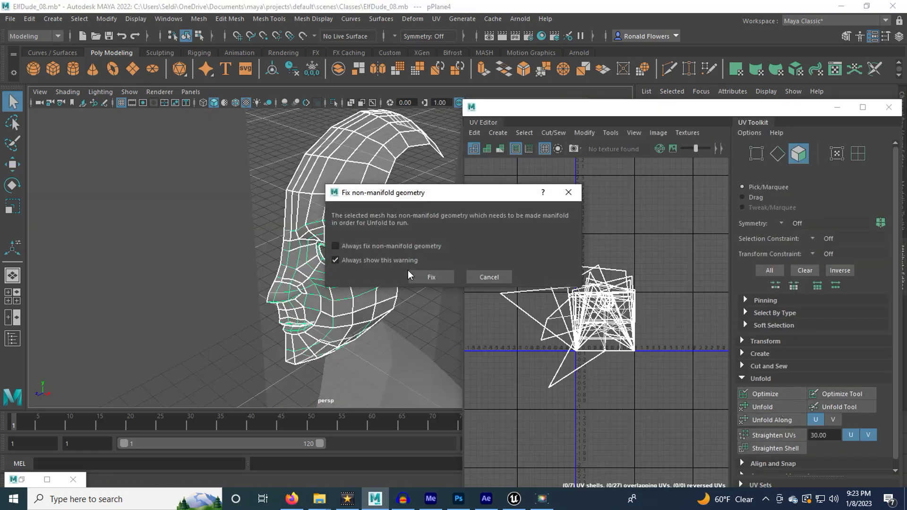
pyautogui.moveTo(363, 198); pyautogui.dragTo(477, 206)
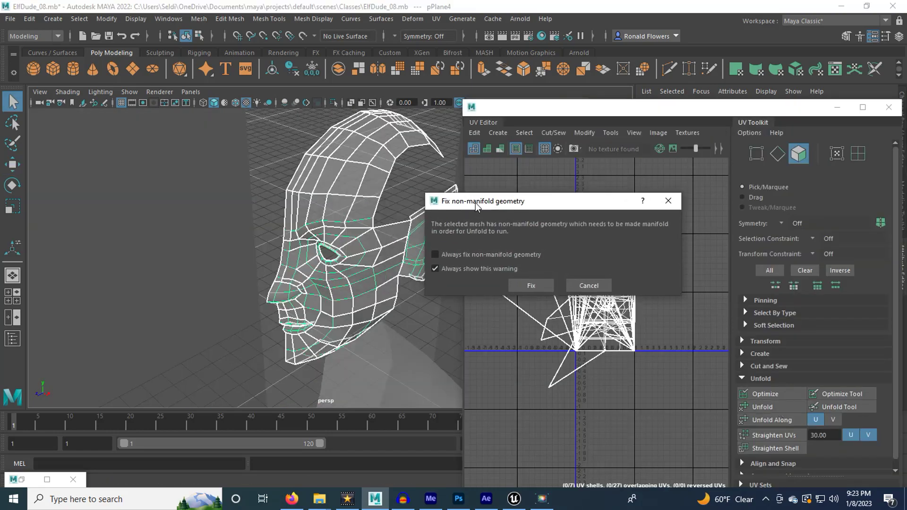
pyautogui.click(588, 286)
pyautogui.click(889, 107)
pyautogui.scroll(5, 352, 364)
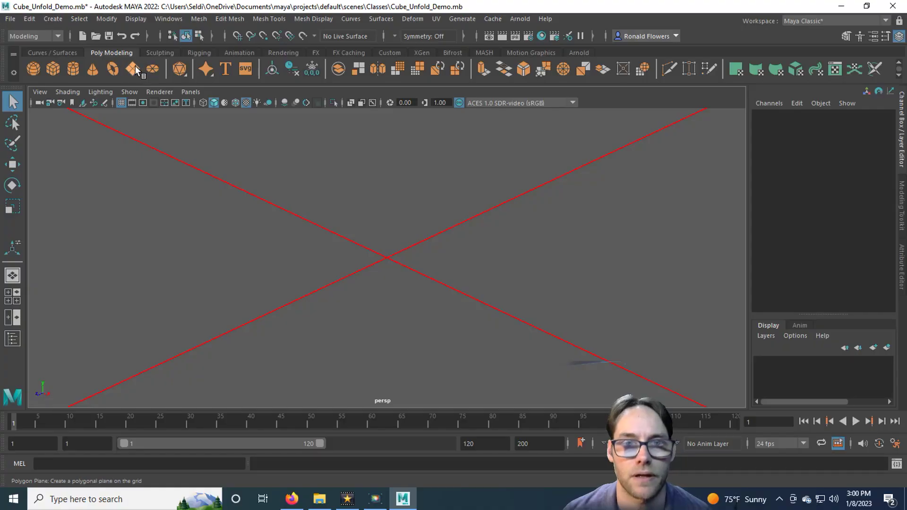
# Step: Create a polygon plane with a single subdivision in width and height
pyautogui.click(134, 67)
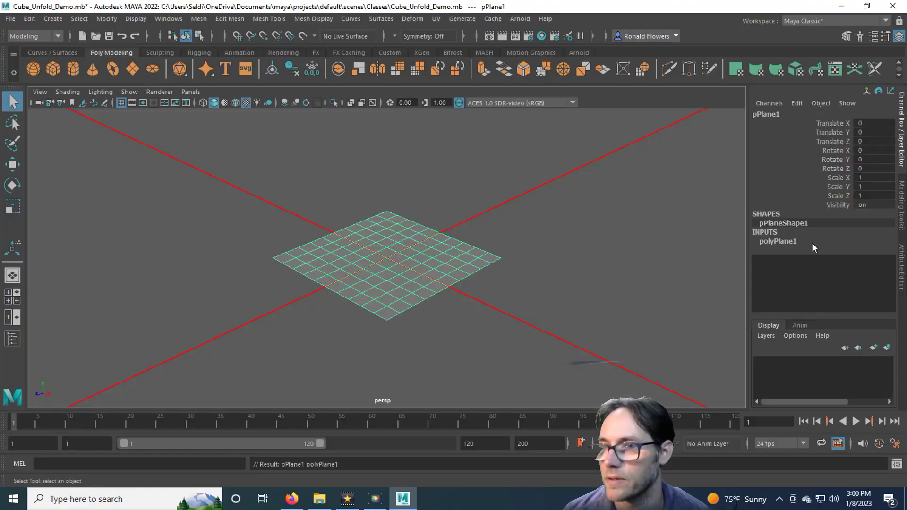
pyautogui.click(811, 243)
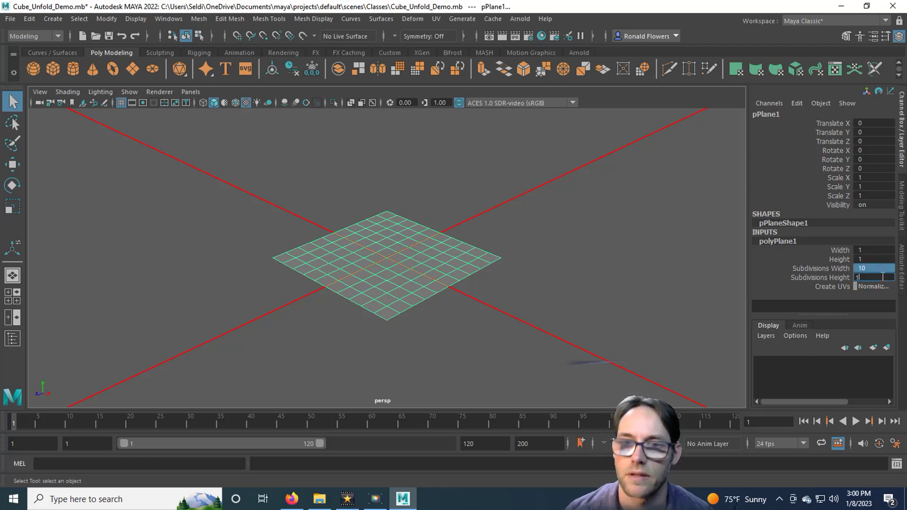
pyautogui.press('Return')
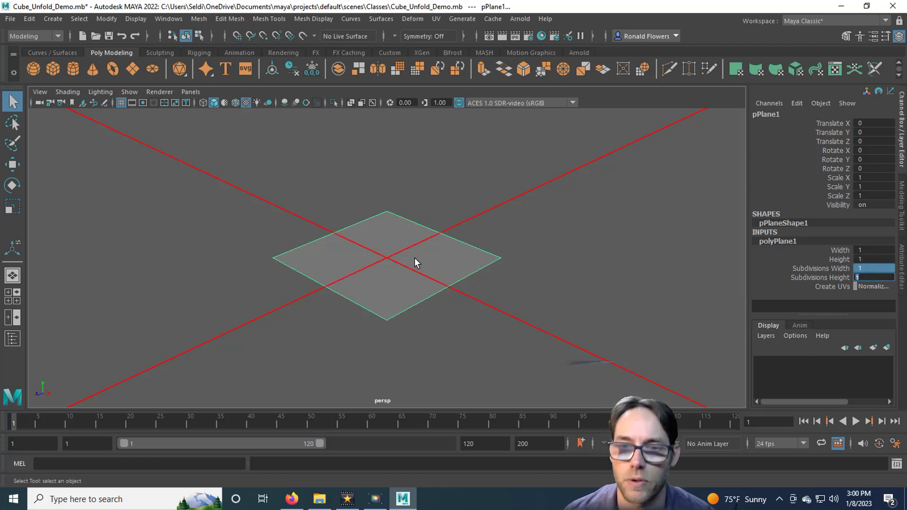
pyautogui.keyDown('alt'); pyautogui.moveTo(415, 284); pyautogui.dragTo(428, 287); pyautogui.keyUp('alt')
pyautogui.click(845, 268)
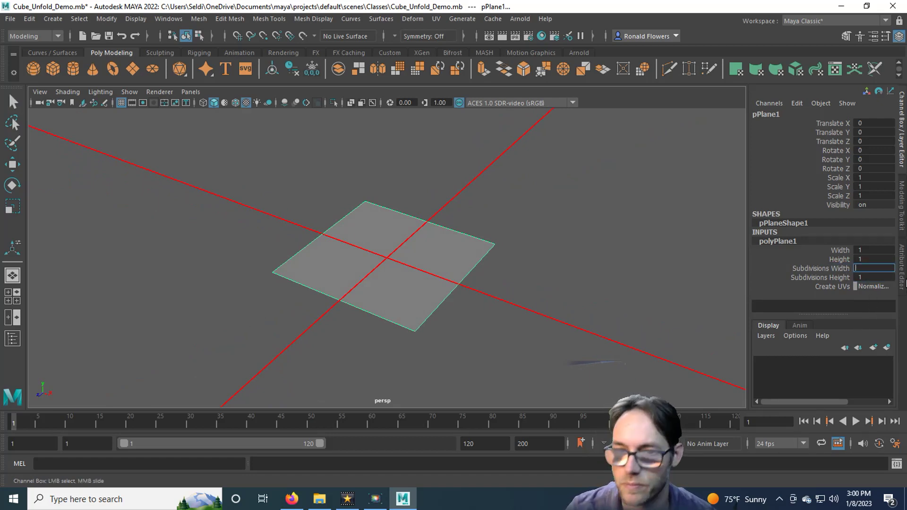
pyautogui.click(525, 350)
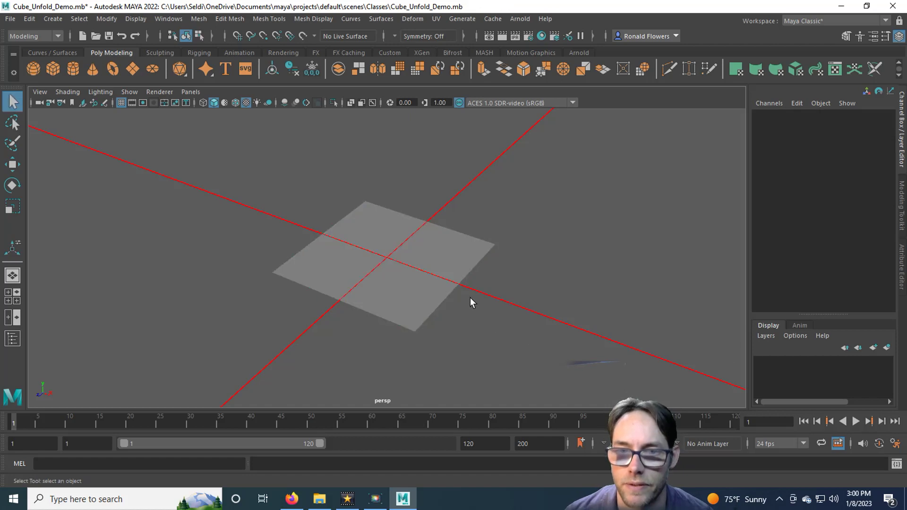
pyautogui.click(431, 278)
pyautogui.moveTo(432, 278); pyautogui.dragTo(463, 172, button='right')
# Step: Scale the plane along X to 2.15
pyautogui.press('r')
pyautogui.moveTo(432, 272); pyautogui.dragTo(489, 298)
pyautogui.click(515, 222)
pyautogui.click(478, 317)
pyautogui.keyDown('alt'); pyautogui.moveTo(323, 330); pyautogui.dragTo(289, 265); pyautogui.keyUp('alt')
# Step: Turn on face normals display for the plane and view it from above
pyautogui.click(136, 19)
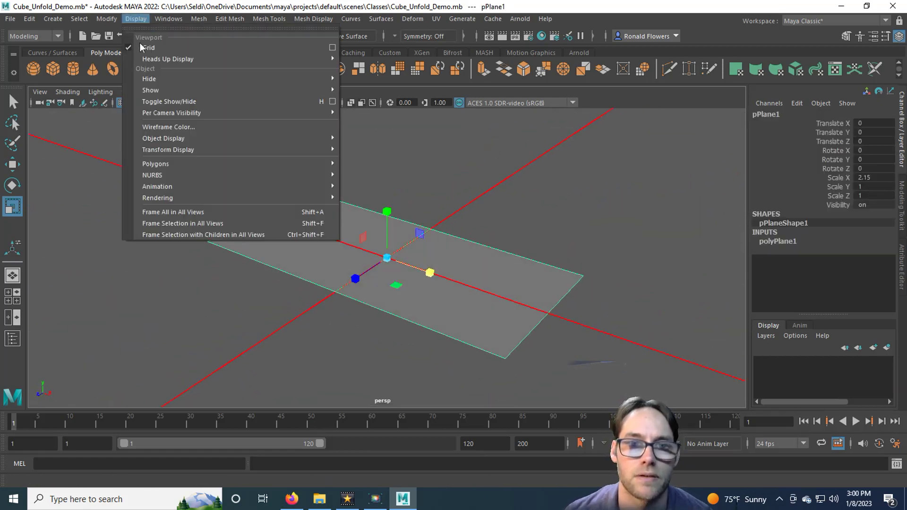
pyautogui.moveTo(237, 189)
pyautogui.moveTo(232, 169)
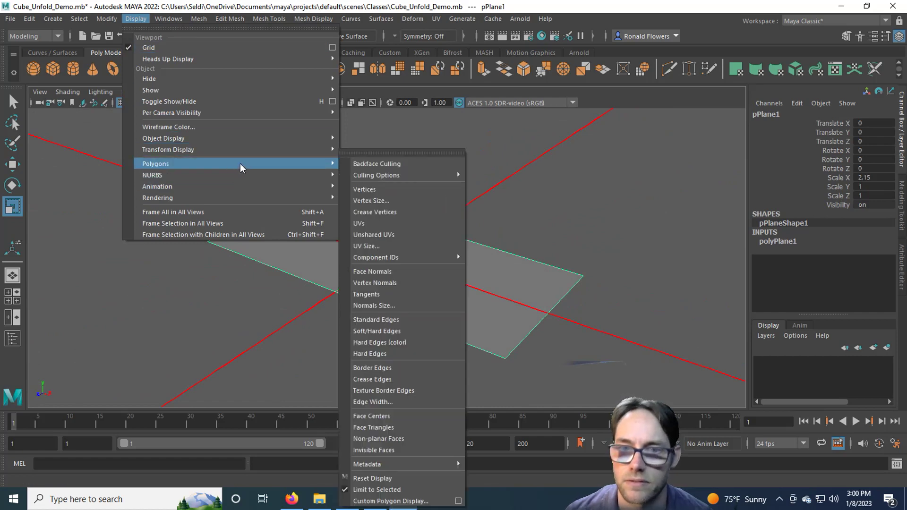
pyautogui.click(400, 274)
pyautogui.keyDown('alt'); pyautogui.moveTo(310, 282); pyautogui.dragTo(299, 316); pyautogui.keyUp('alt')
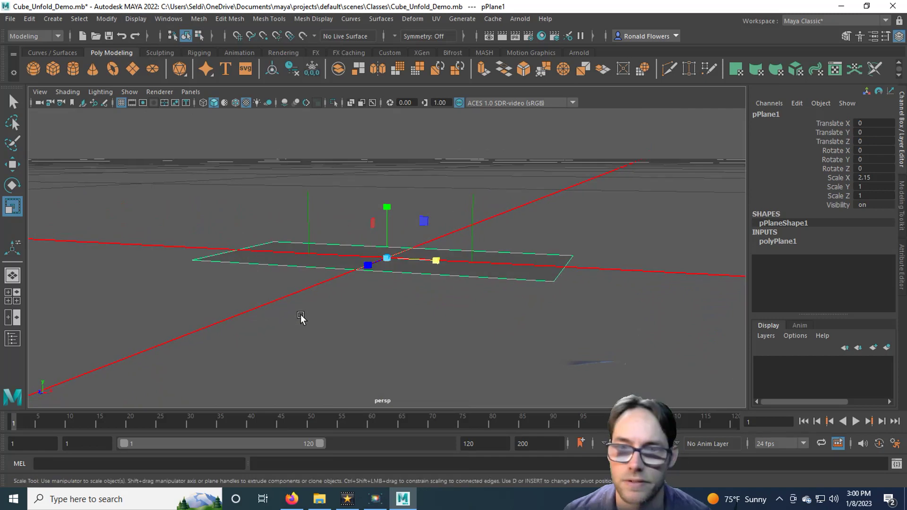
pyautogui.press('q')
pyautogui.keyDown('alt'); pyautogui.moveTo(426, 338); pyautogui.dragTo(419, 322); pyautogui.keyUp('alt')
pyautogui.keyDown('alt'); pyautogui.moveTo(448, 203); pyautogui.dragTo(386, 266); pyautogui.keyUp('alt')
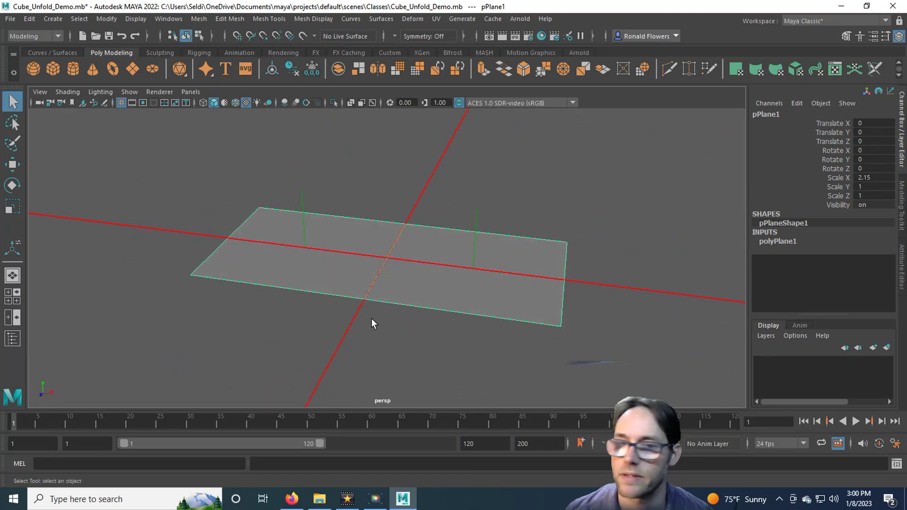
pyautogui.keyDown('alt'); pyautogui.moveTo(390, 329); pyautogui.dragTo(377, 300); pyautogui.keyUp('alt')
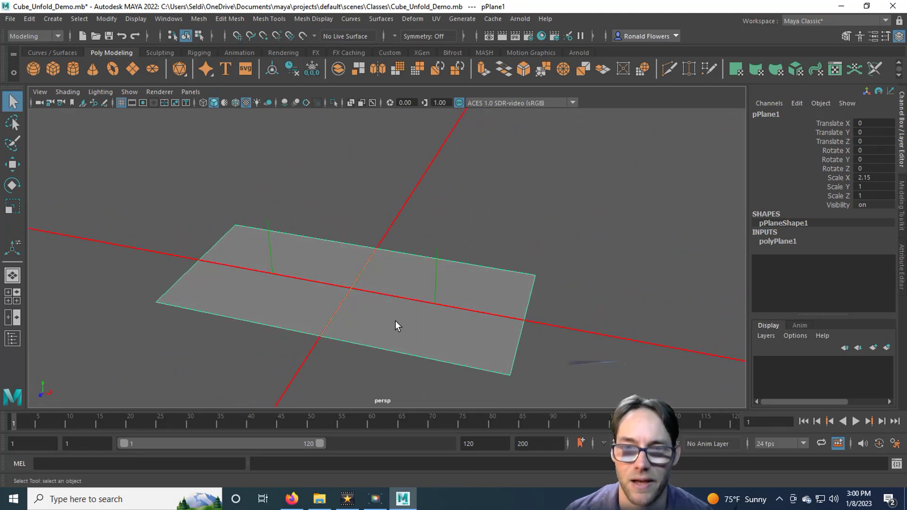
# Step: Reverse the normal of the plane's right face so it renders black
pyautogui.moveTo(396, 317); pyautogui.dragTo(399, 236, button='right')
pyautogui.click(418, 297)
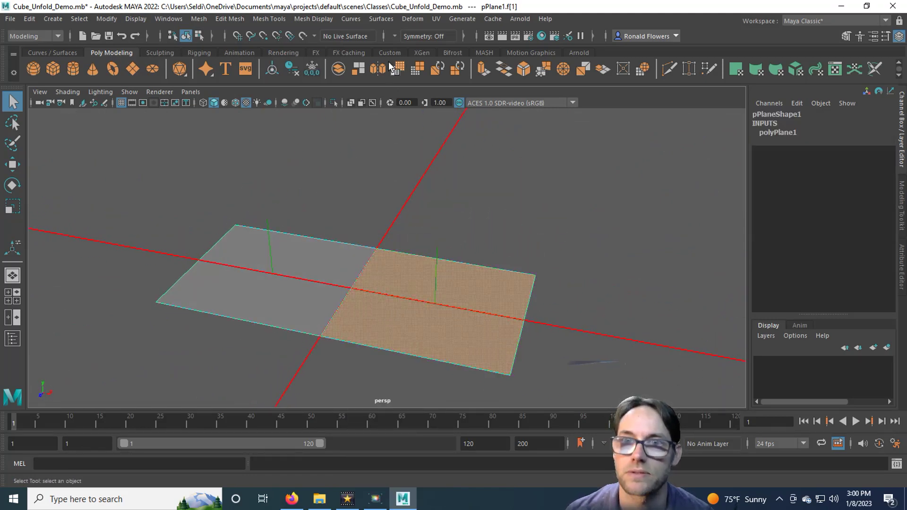
pyautogui.click(351, 19)
pyautogui.click(313, 19)
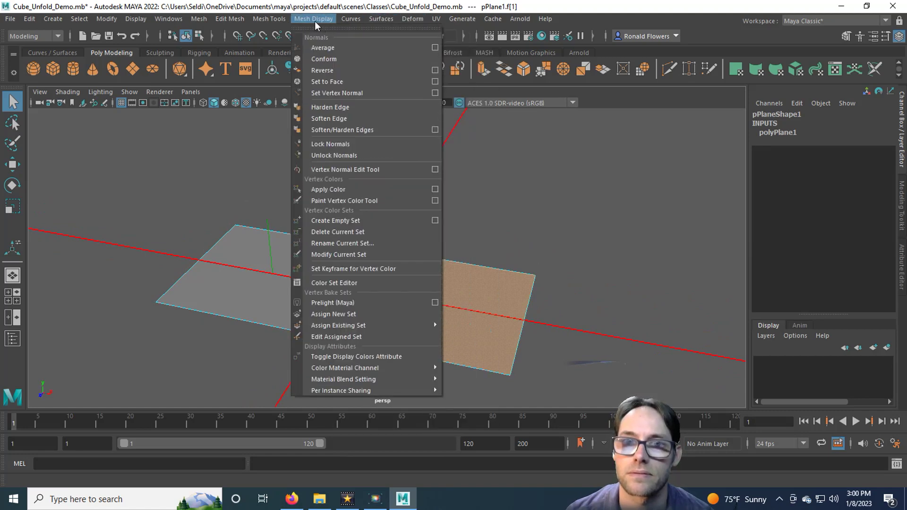
pyautogui.click(332, 71)
pyautogui.click(442, 192)
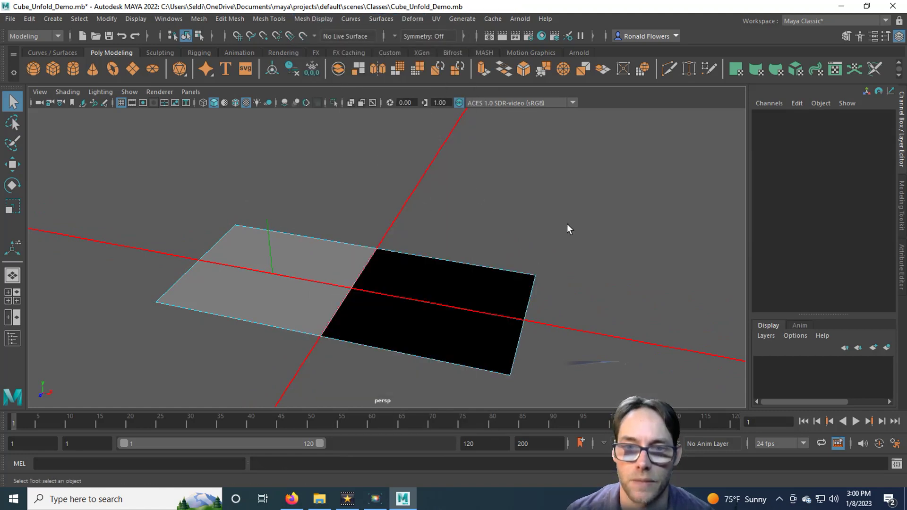
pyautogui.keyDown('alt'); pyautogui.moveTo(572, 217); pyautogui.dragTo(437, 180); pyautogui.keyUp('alt')
pyautogui.keyDown('alt'); pyautogui.moveTo(430, 268); pyautogui.dragTo(343, 222); pyautogui.keyUp('alt')
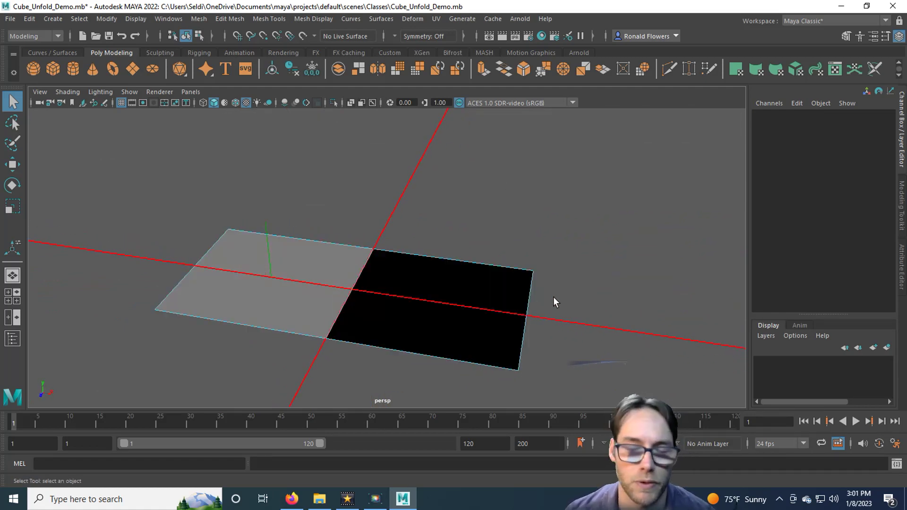
# Step: Select the plane and open it in the UV Editor
pyautogui.click(387, 317)
pyautogui.keyDown('alt'); pyautogui.moveTo(387, 318); pyautogui.dragTo(417, 285); pyautogui.keyUp('alt')
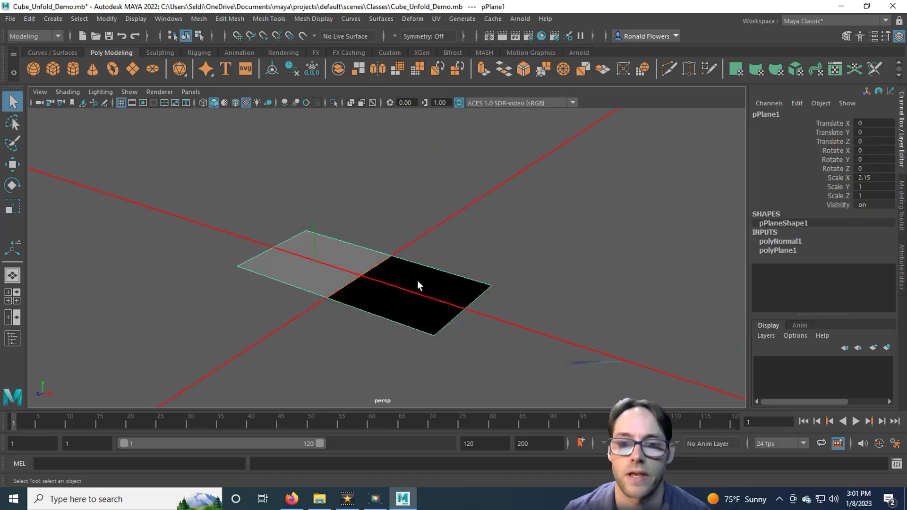
pyautogui.click(436, 19)
pyautogui.click(469, 38)
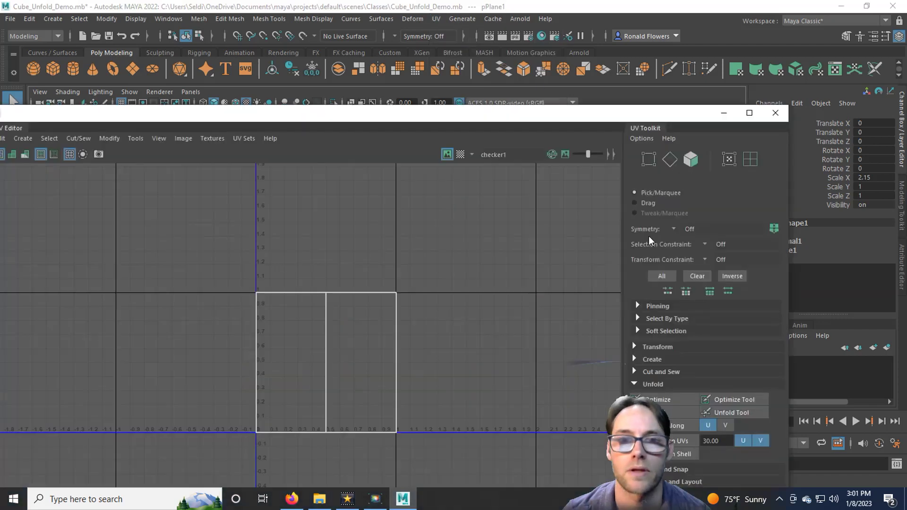
pyautogui.moveTo(227, 113); pyautogui.dragTo(316, 154)
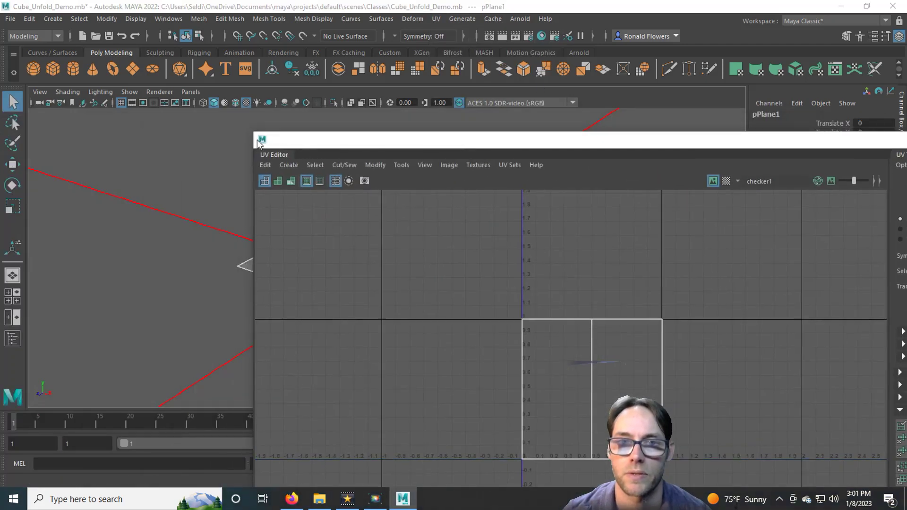
pyautogui.moveTo(259, 142); pyautogui.dragTo(446, 99)
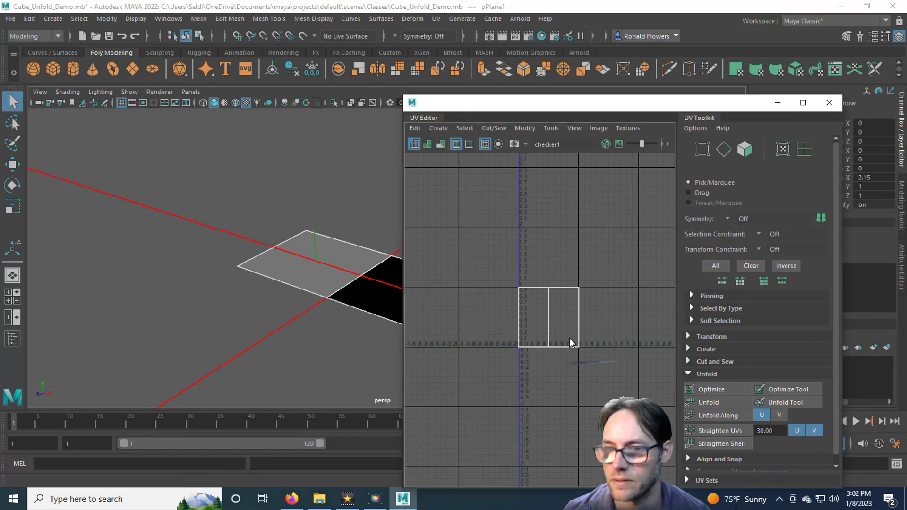
# Step: Select the plane's UVs, run Unfold, and decline the non-manifold fix
pyautogui.moveTo(571, 337); pyautogui.dragTo(615, 339, button='right')
pyautogui.moveTo(485, 271); pyautogui.dragTo(586, 352)
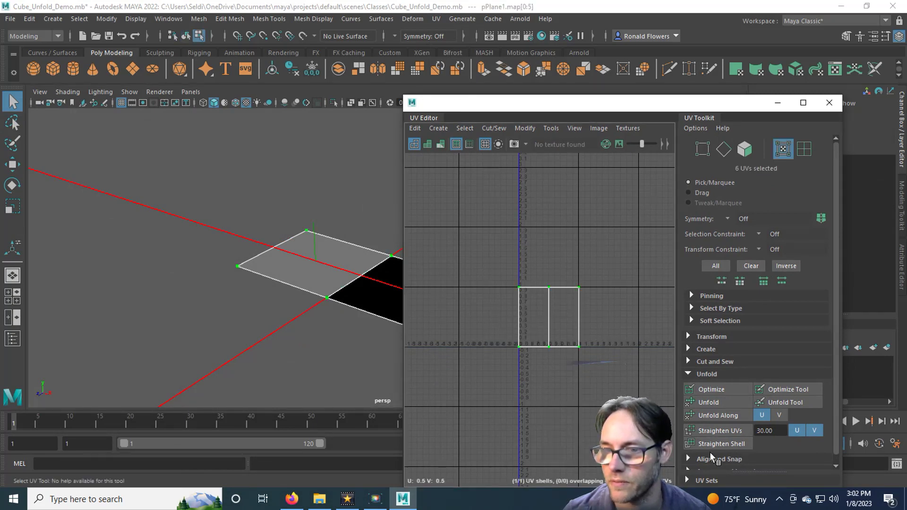
pyautogui.click(727, 402)
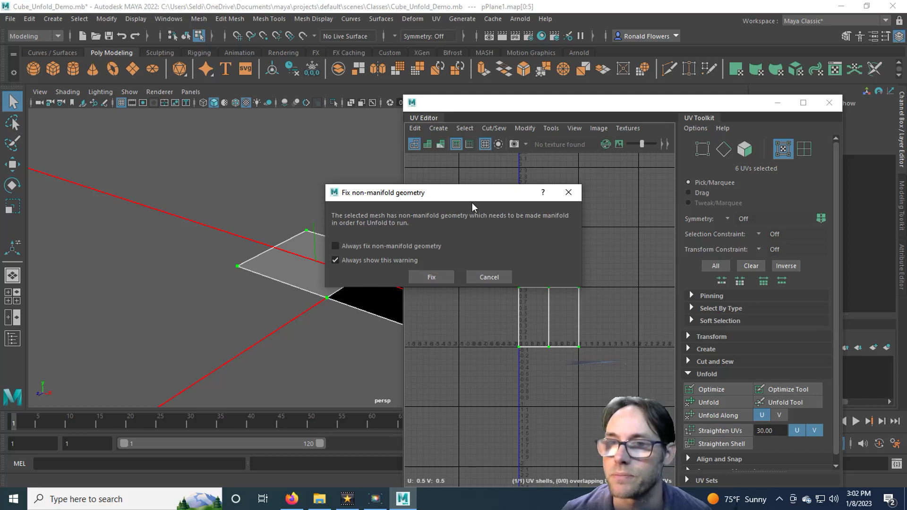
pyautogui.click(569, 193)
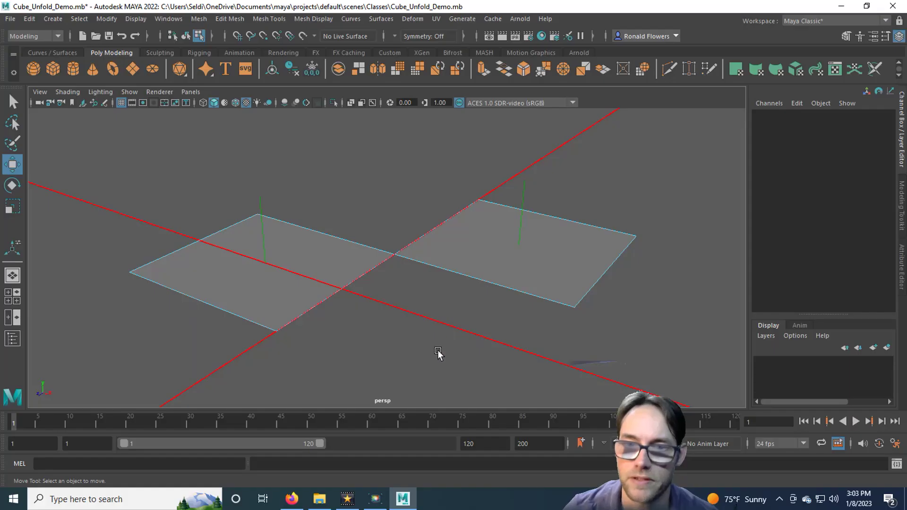
# Step: Orbit to inspect the two faces joined at one vertex from below and above
pyautogui.keyDown('alt'); pyautogui.moveTo(438, 355); pyautogui.dragTo(310, 338); pyautogui.keyUp('alt')
# Step: Select the whole two-face plane as an object
pyautogui.click(339, 310)
pyautogui.click(404, 333)
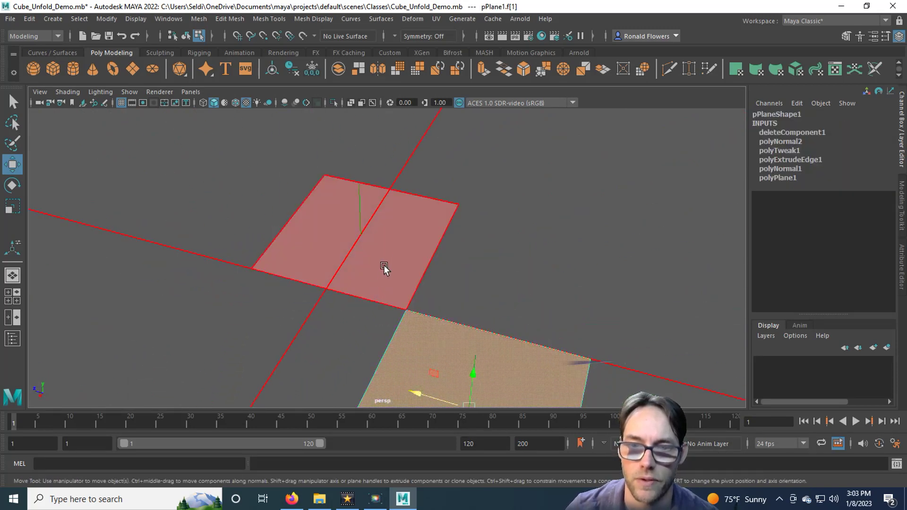
pyautogui.keyDown('alt'); pyautogui.moveTo(387, 261); pyautogui.dragTo(296, 193); pyautogui.keyUp('alt')
pyautogui.click(335, 209)
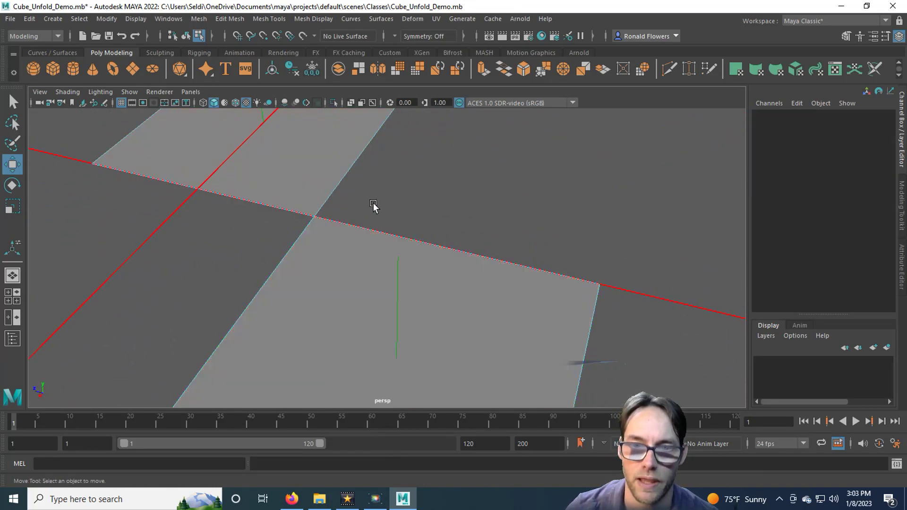
pyautogui.keyDown('alt'); pyautogui.moveTo(317, 230); pyautogui.dragTo(312, 289, button='right'); pyautogui.keyUp('alt')
pyautogui.moveTo(308, 193); pyautogui.dragTo(364, 170, button='right')
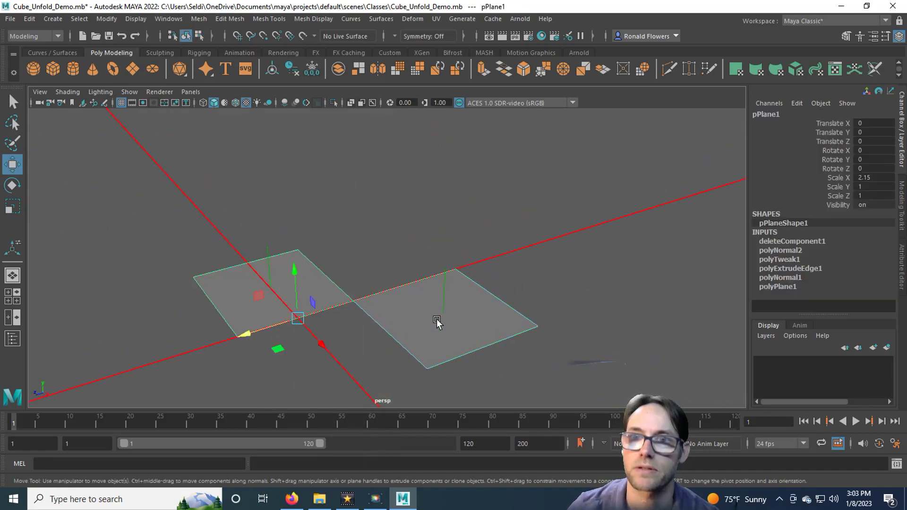
# Step: Open the UV Editor, select all eight UVs, and unfold them with the fix
pyautogui.click(434, 19)
pyautogui.click(454, 37)
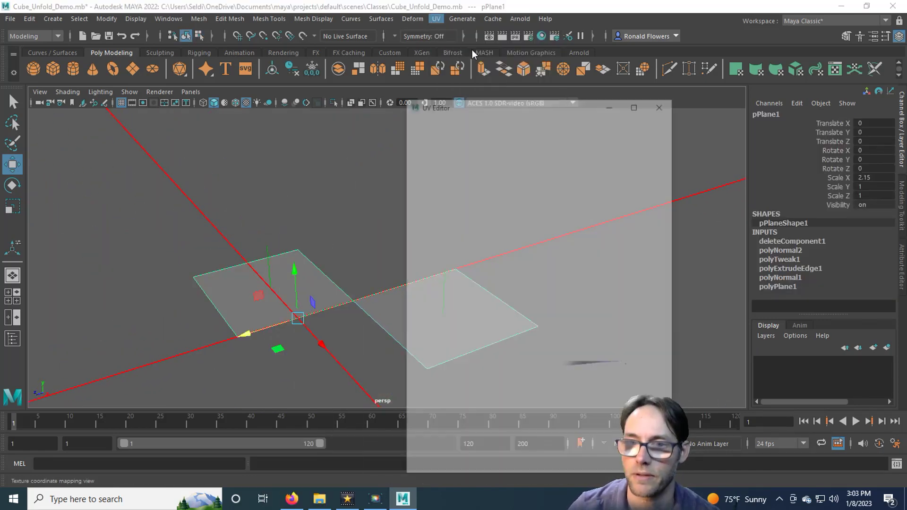
pyautogui.moveTo(541, 263); pyautogui.dragTo(562, 267, button='right')
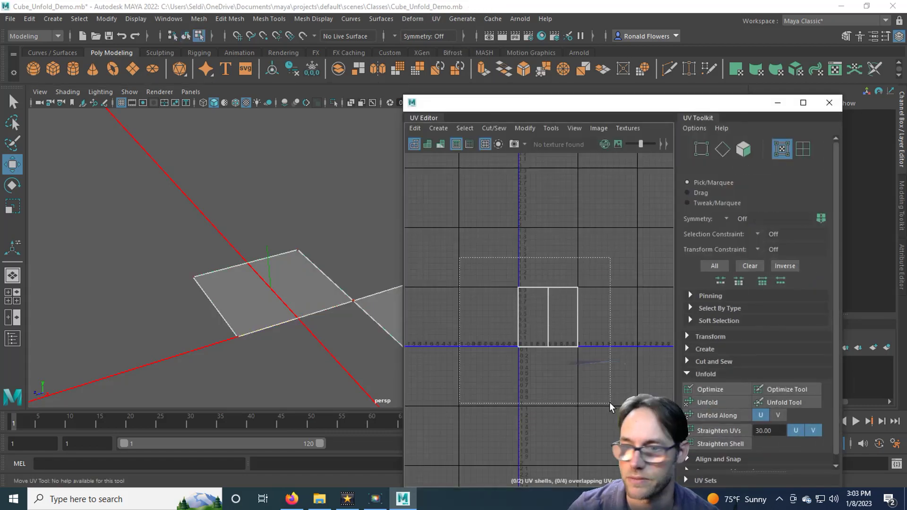
pyautogui.moveTo(609, 407); pyautogui.dragTo(610, 407)
pyautogui.click(721, 405)
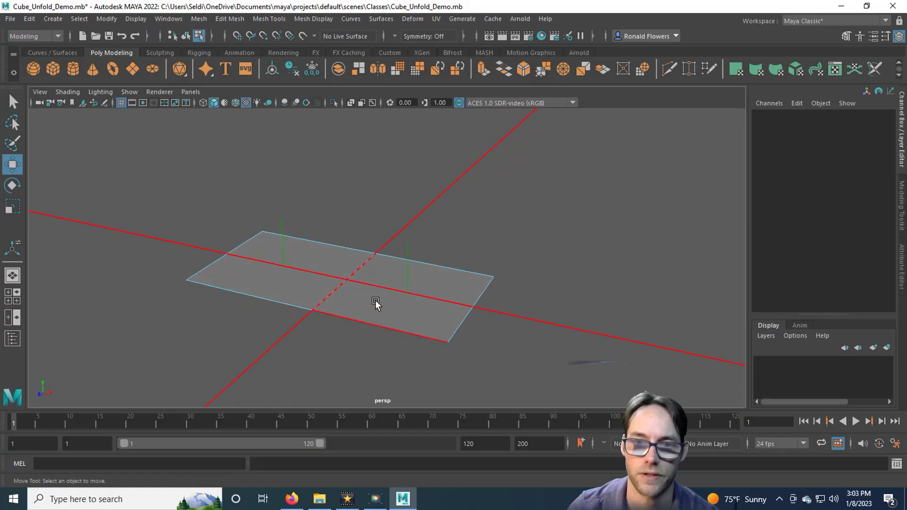
# Step: Extrude the plane's middle edge downward into a hanging wall
pyautogui.keyDown('alt'); pyautogui.moveTo(363, 362); pyautogui.dragTo(348, 288); pyautogui.keyUp('alt')
pyautogui.click(353, 225)
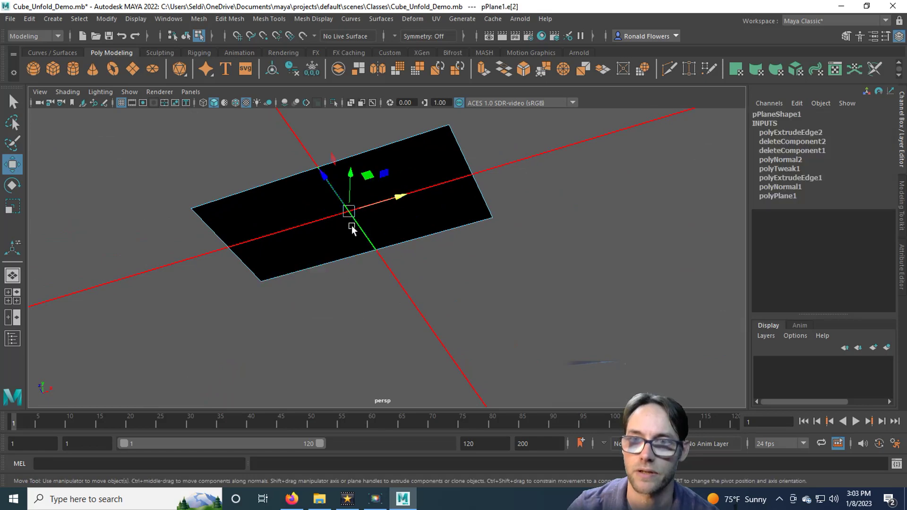
pyautogui.click(482, 68)
pyautogui.moveTo(350, 184); pyautogui.dragTo(344, 265)
pyautogui.keyDown('alt'); pyautogui.moveTo(391, 211); pyautogui.dragTo(466, 232); pyautogui.keyUp('alt')
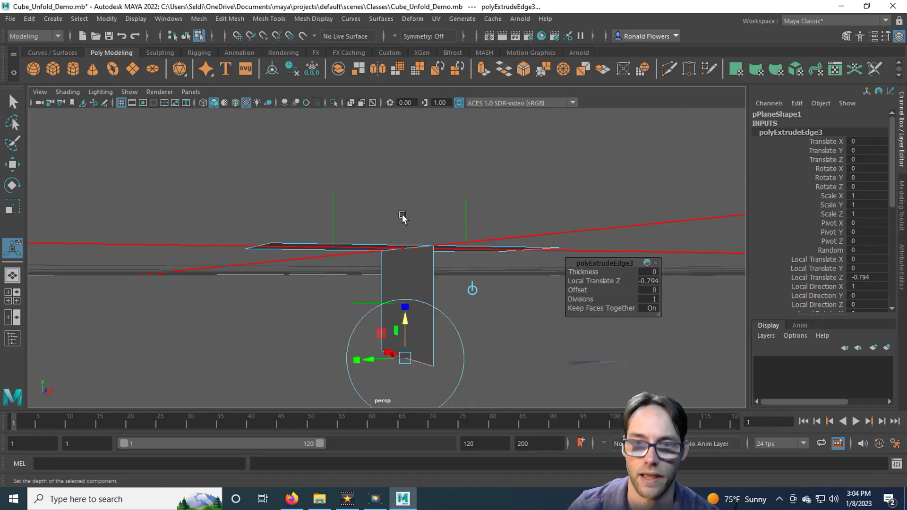
pyautogui.keyDown('alt'); pyautogui.moveTo(403, 218); pyautogui.dragTo(391, 237); pyautogui.keyUp('alt')
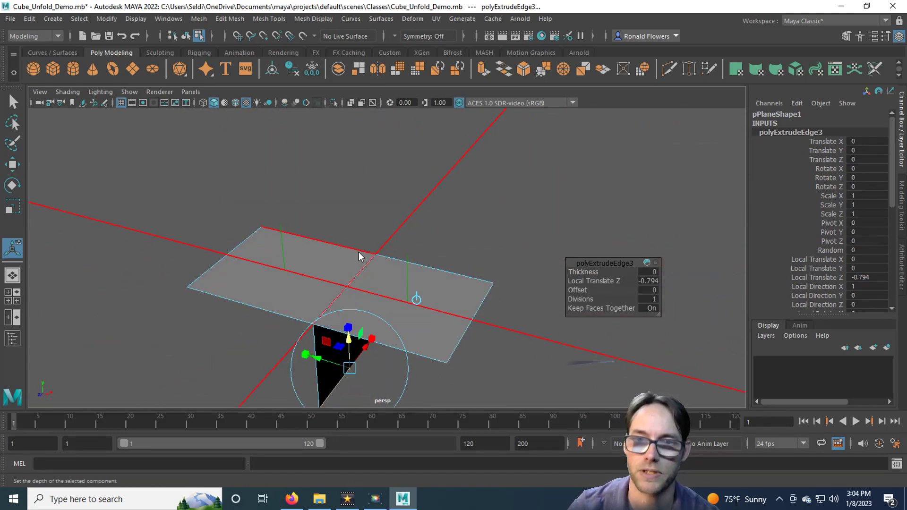
# Step: Select the plane in object mode and unfold its UVs in the UV Editor
pyautogui.moveTo(358, 189); pyautogui.dragTo(416, 171, button='right')
pyautogui.keyDown('alt'); pyautogui.moveTo(407, 290); pyautogui.dragTo(373, 274); pyautogui.keyUp('alt')
pyautogui.click(437, 19)
pyautogui.click(459, 35)
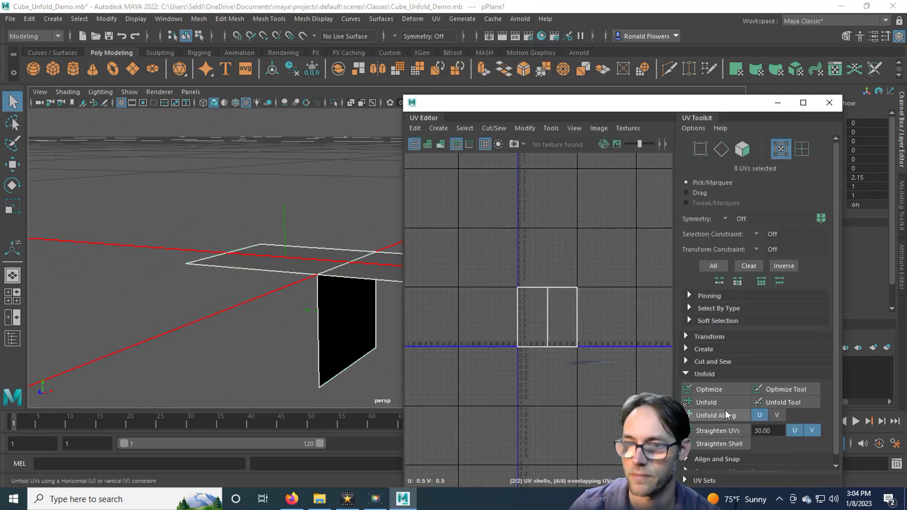
pyautogui.click(723, 403)
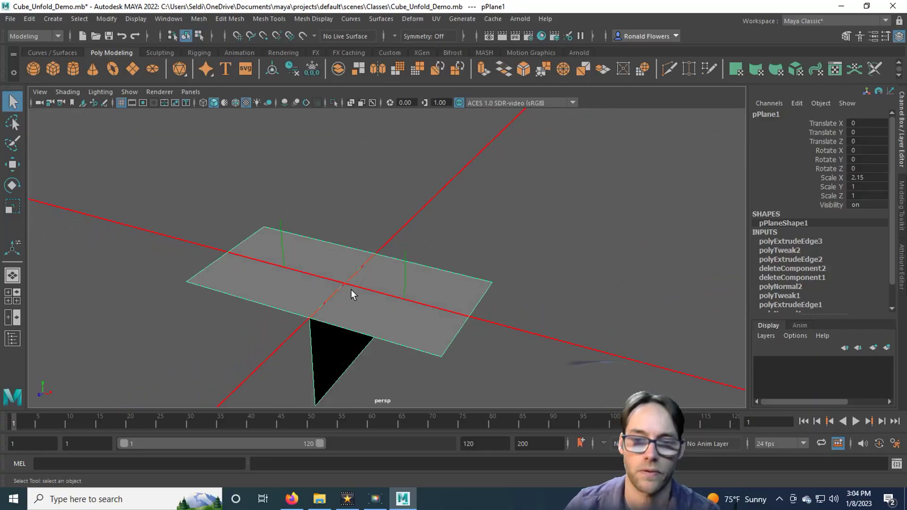
# Step: Delete the plane and create a new polygon cube
pyautogui.press('Delete')
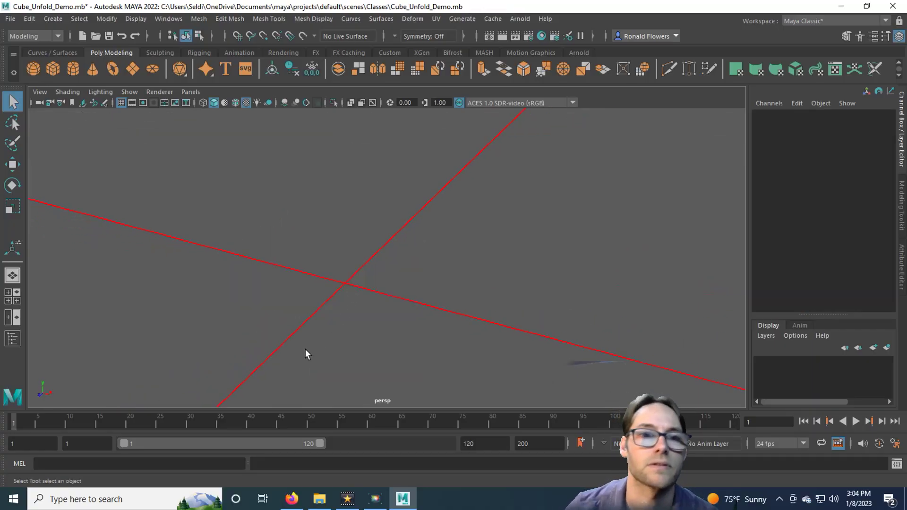
pyautogui.click(54, 67)
pyautogui.keyDown('alt'); pyautogui.moveTo(414, 314); pyautogui.dragTo(381, 300); pyautogui.keyUp('alt')
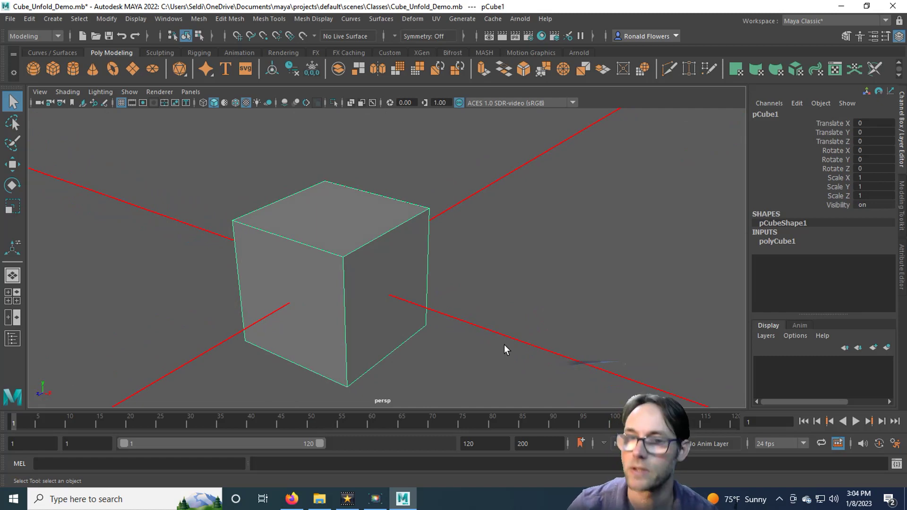
# Step: Extrude all twelve edges of the cube and inspect the result
pyautogui.moveTo(397, 186); pyautogui.dragTo(404, 160, button='right')
pyautogui.moveTo(184, 149); pyautogui.dragTo(530, 385)
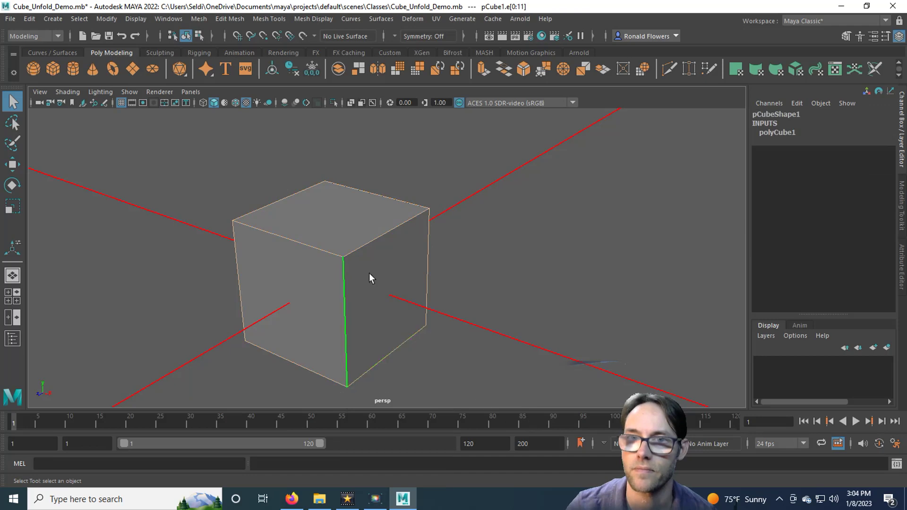
pyautogui.click(483, 70)
pyautogui.moveTo(471, 186); pyautogui.dragTo(524, 171, button='right')
pyautogui.click(492, 316)
pyautogui.click(399, 251)
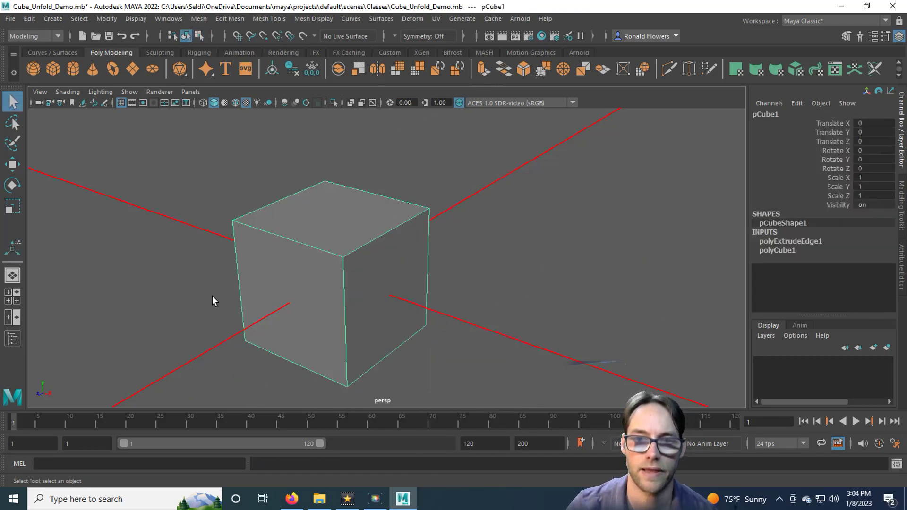
pyautogui.moveTo(359, 203); pyautogui.dragTo(317, 206, button='right')
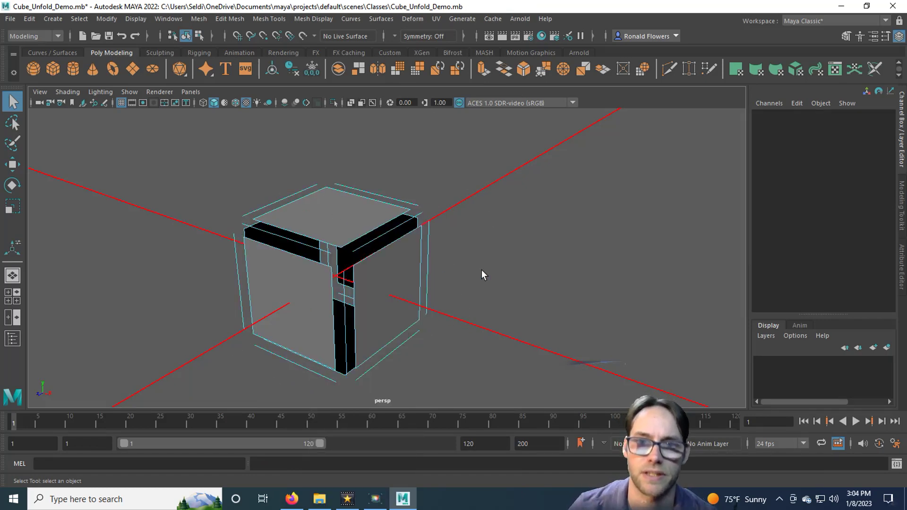
pyautogui.scroll(5, 492, 326)
pyautogui.keyDown('alt'); pyautogui.moveTo(493, 315); pyautogui.dragTo(482, 225); pyautogui.keyUp('alt')
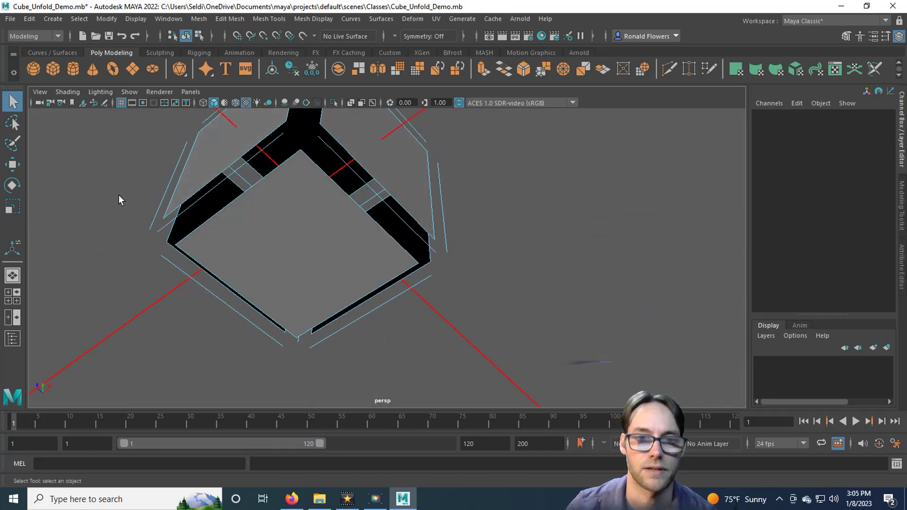
pyautogui.keyDown('alt'); pyautogui.moveTo(117, 197); pyautogui.dragTo(121, 286); pyautogui.keyUp('alt')
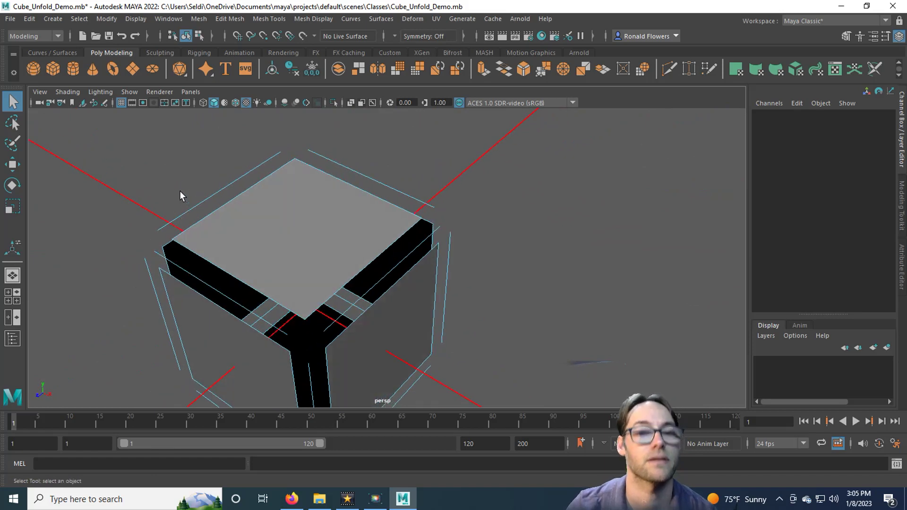
# Step: Move one top edge of the cube outward, stretching its top face
pyautogui.moveTo(441, 169); pyautogui.dragTo(433, 141, button='right')
pyautogui.click(398, 287)
pyautogui.press('w')
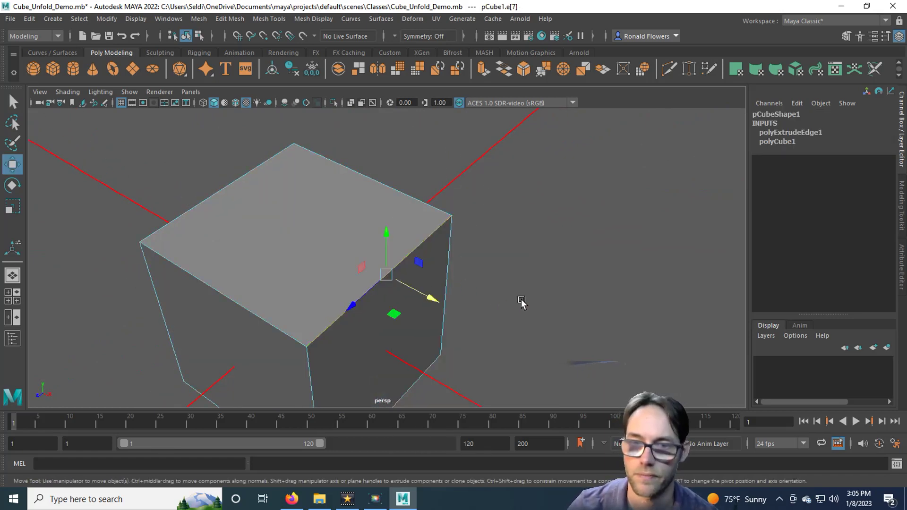
pyautogui.moveTo(429, 300); pyautogui.dragTo(535, 350)
pyautogui.keyDown('alt'); pyautogui.moveTo(591, 327); pyautogui.dragTo(622, 298); pyautogui.keyUp('alt')
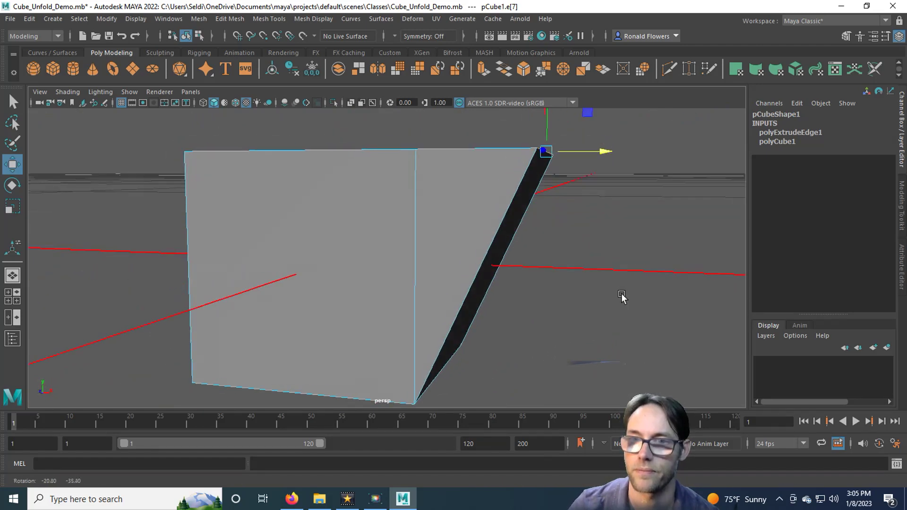
pyautogui.keyDown('alt'); pyautogui.moveTo(446, 231); pyautogui.dragTo(418, 257); pyautogui.keyUp('alt')
pyautogui.keyDown('alt'); pyautogui.moveTo(324, 263); pyautogui.dragTo(199, 268); pyautogui.keyUp('alt')
pyautogui.click(286, 279)
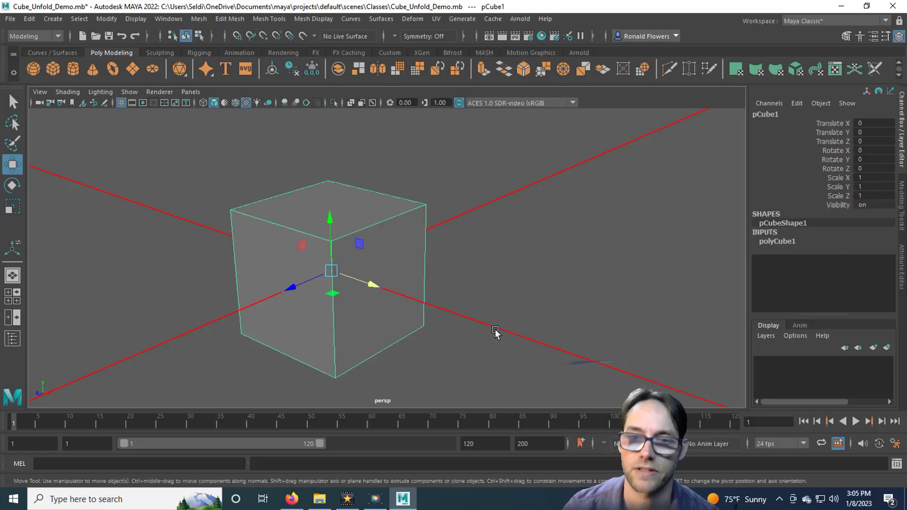
# Step: Extrude the cube's top-right edge into a flap at Local Translate Z 0.55
pyautogui.press('q')
pyautogui.moveTo(465, 197); pyautogui.dragTo(466, 159, button='right')
pyautogui.click(365, 229)
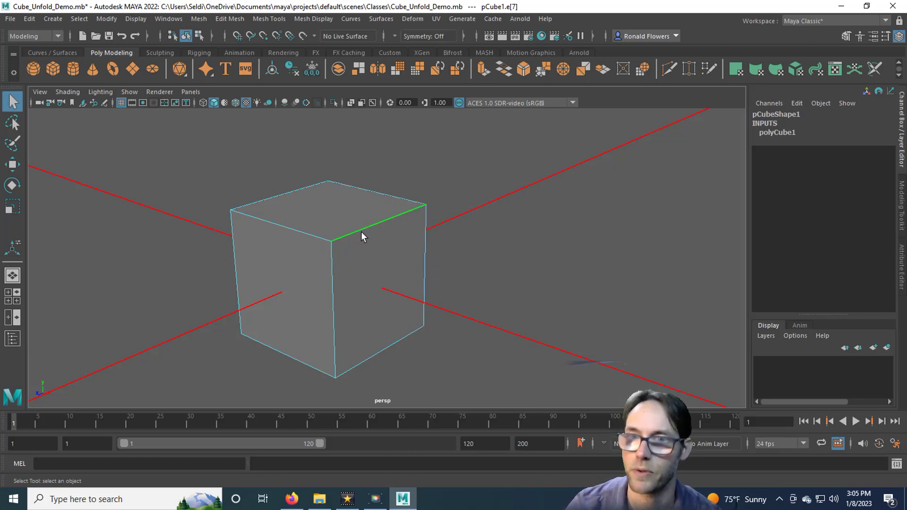
pyautogui.click(484, 69)
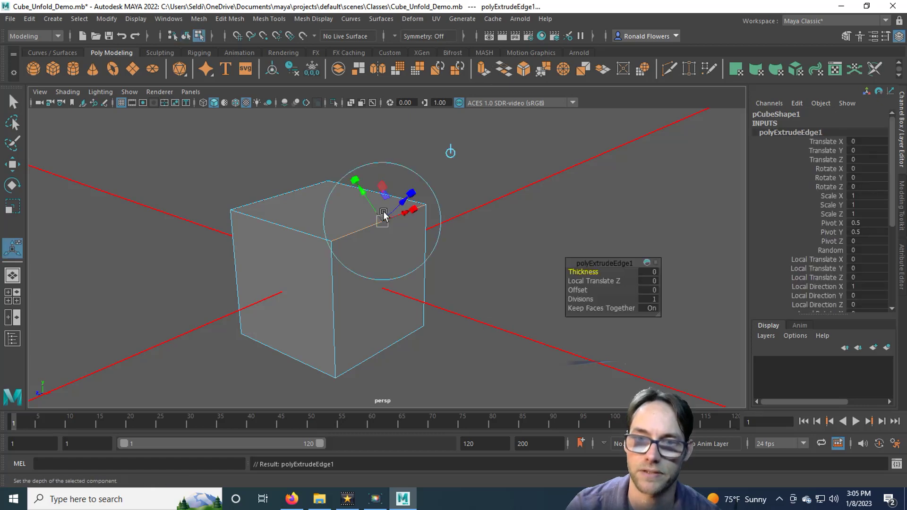
pyautogui.moveTo(382, 210); pyautogui.dragTo(490, 267)
pyautogui.keyDown('alt'); pyautogui.moveTo(369, 316); pyautogui.dragTo(367, 245); pyautogui.keyUp('alt')
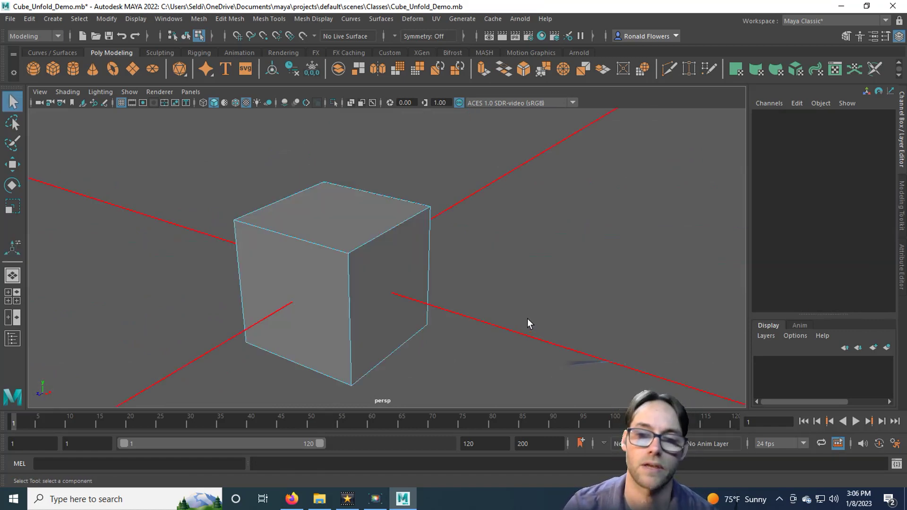
# Step: Extrude the cube's right face outward with Ctrl+E, then undo the extrusions
pyautogui.click(406, 299)
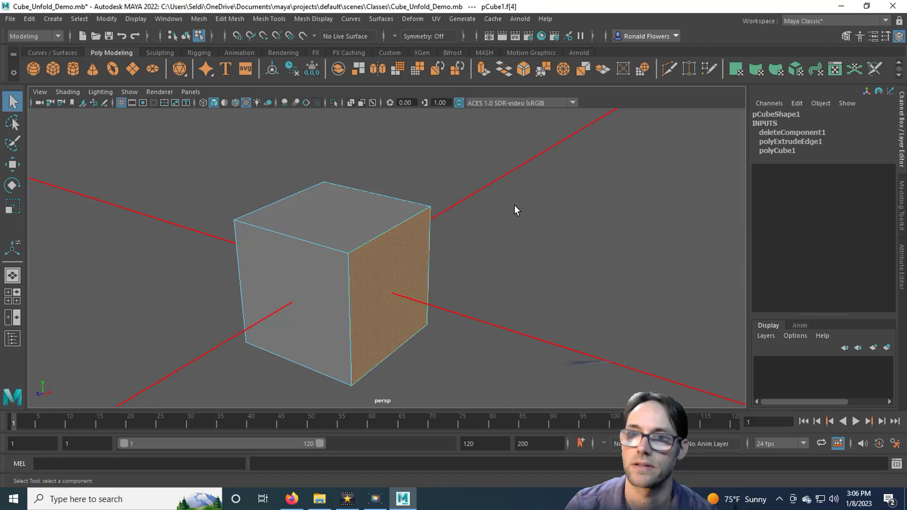
pyautogui.hotkey('ctrl', 'e')
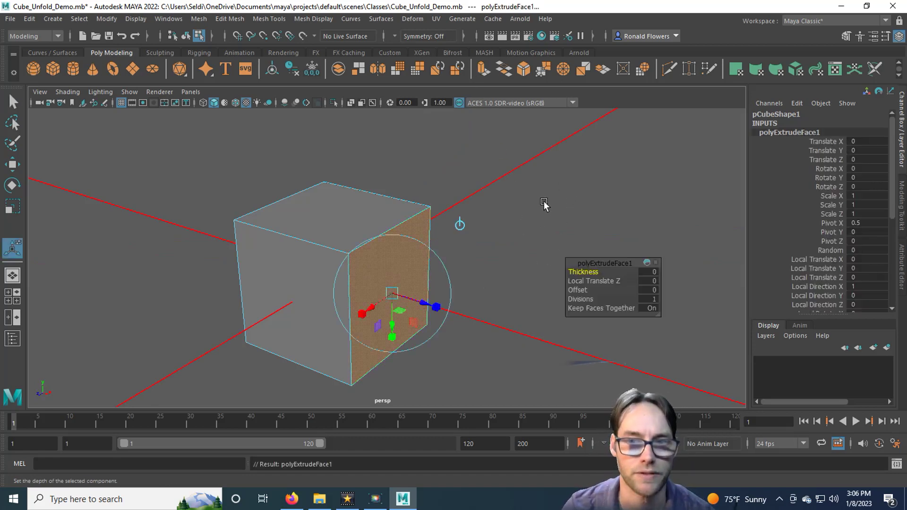
pyautogui.click(626, 186)
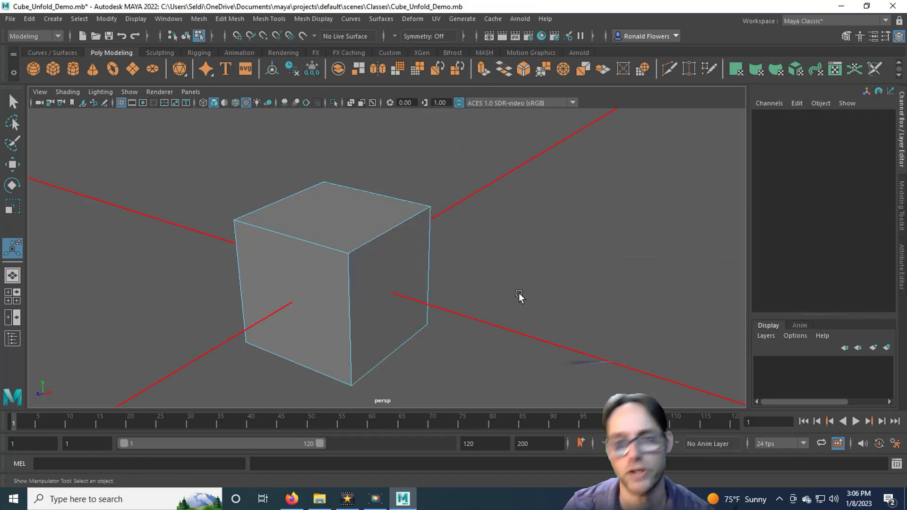
pyautogui.click(395, 288)
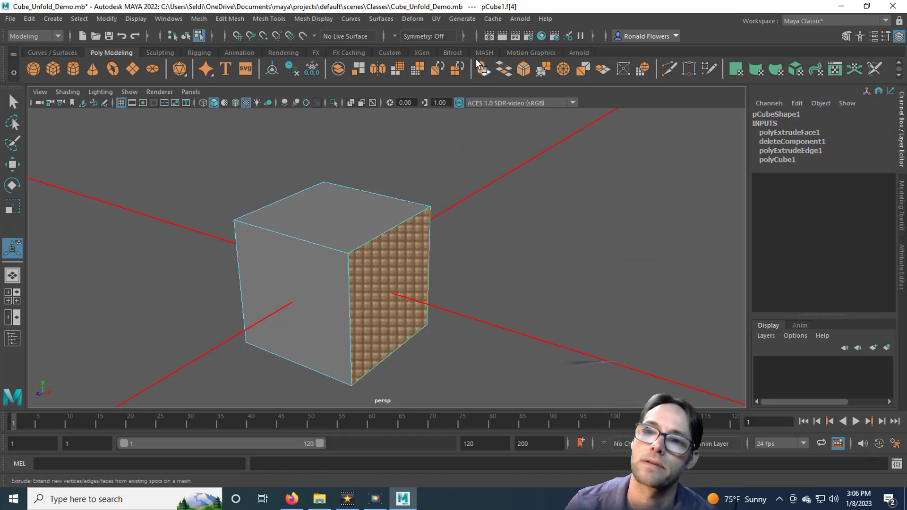
pyautogui.hotkey('ctrl', 'e')
pyautogui.moveTo(421, 299); pyautogui.dragTo(468, 316)
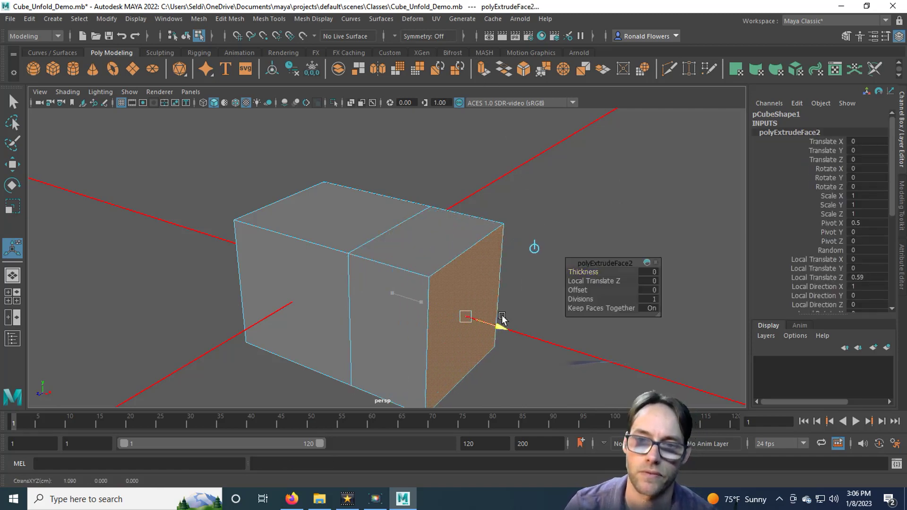
pyautogui.moveTo(422, 220); pyautogui.dragTo(421, 215, button='right')
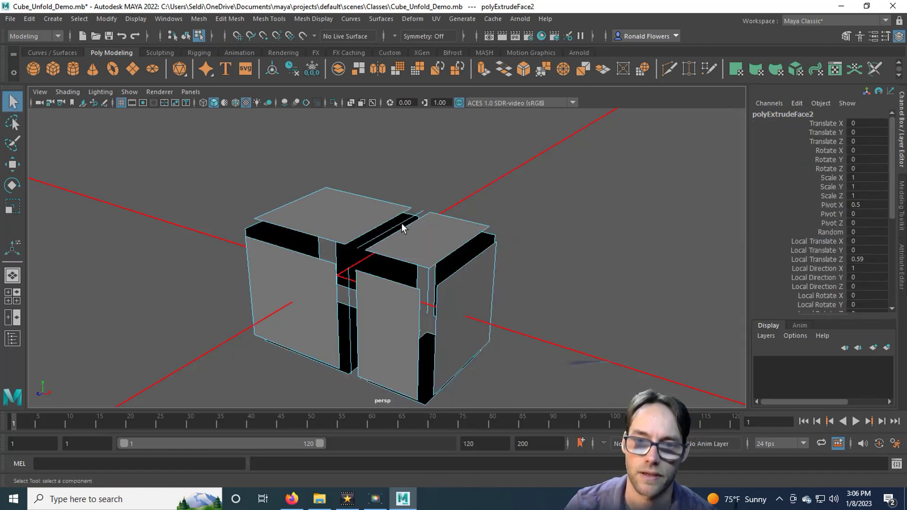
pyautogui.hotkey('ctrl', 'z')
pyautogui.hotkey('ctrl', 'z')
pyautogui.hotkey('ctrl', 'z')
pyautogui.hotkey('ctrl', 'z')
pyautogui.hotkey('ctrl', 'z')
# Step: Extrude the right face from the shelf, then undo the extrusion and selection
pyautogui.rightClick(498, 189)
pyautogui.click(475, 256)
pyautogui.moveTo(478, 262); pyautogui.dragTo(484, 221, button='right')
pyautogui.click(402, 284)
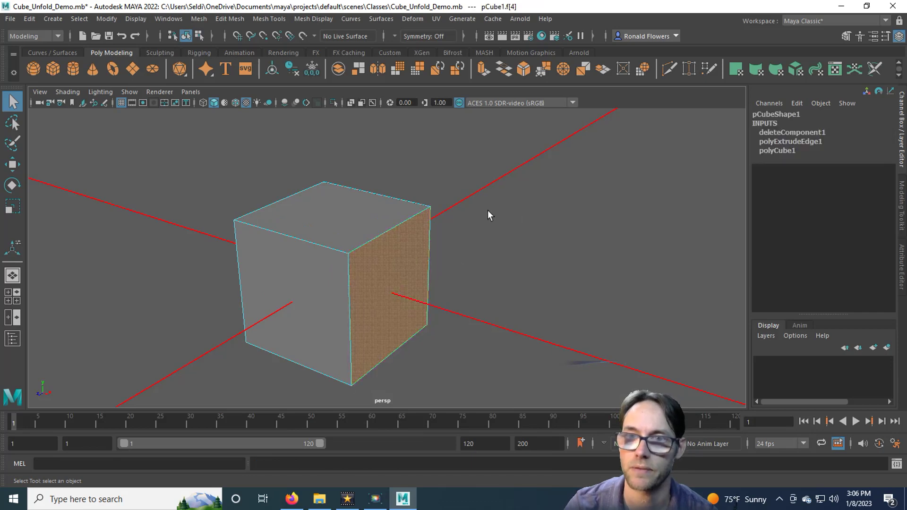
pyautogui.click(483, 69)
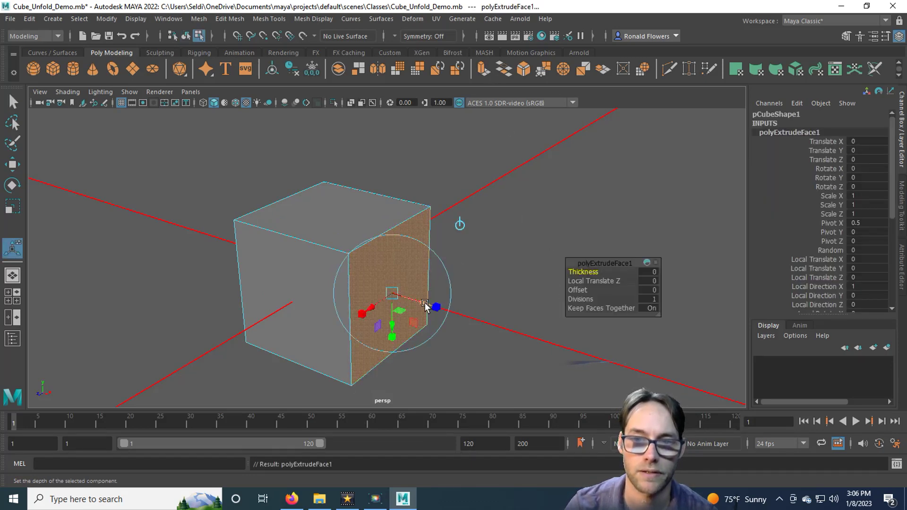
pyautogui.hotkey('ctrl', 'z')
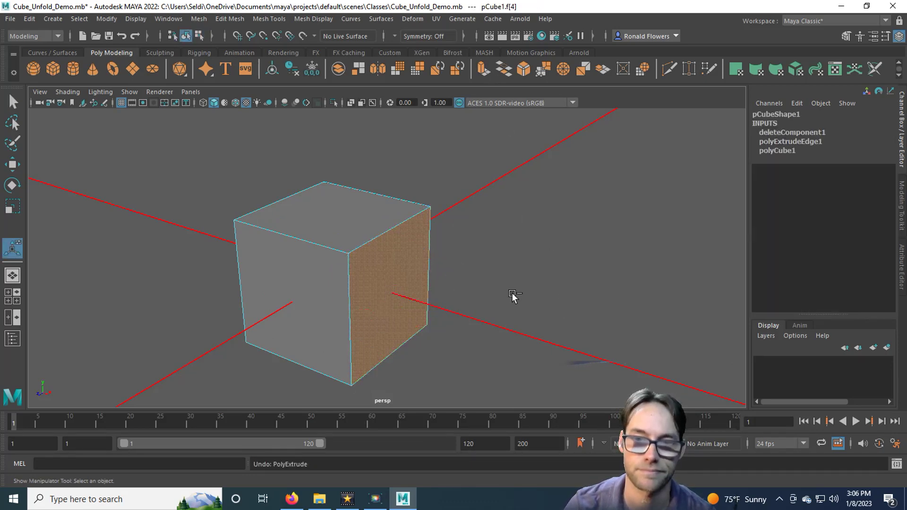
pyautogui.hotkey('ctrl', 'z')
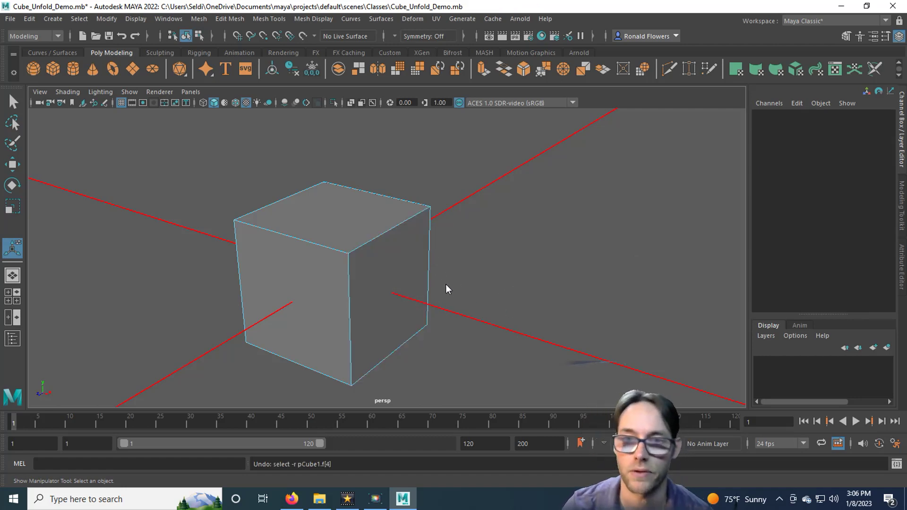
# Step: Extrude the cube's right face out to a Local Translate Z of 0.58
pyautogui.moveTo(444, 288); pyautogui.dragTo(395, 203, button='right')
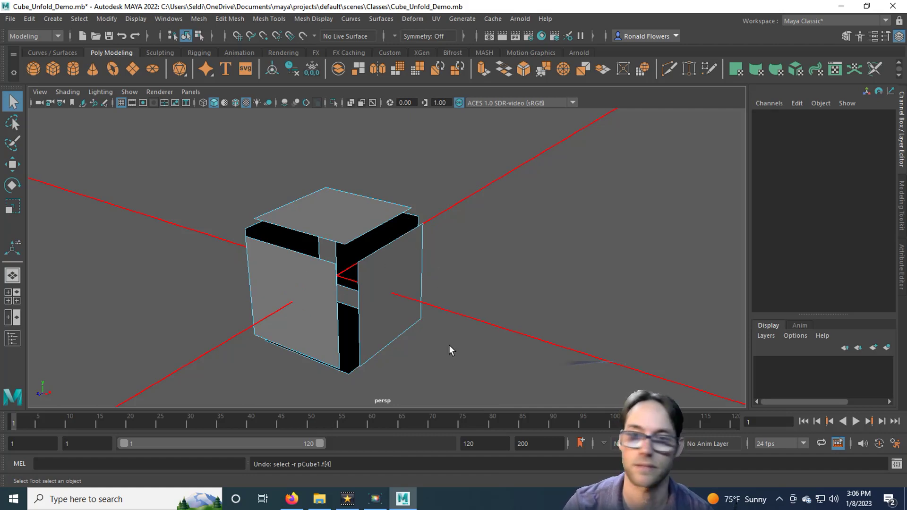
pyautogui.moveTo(435, 228); pyautogui.dragTo(437, 215, button='right')
pyautogui.click(411, 288)
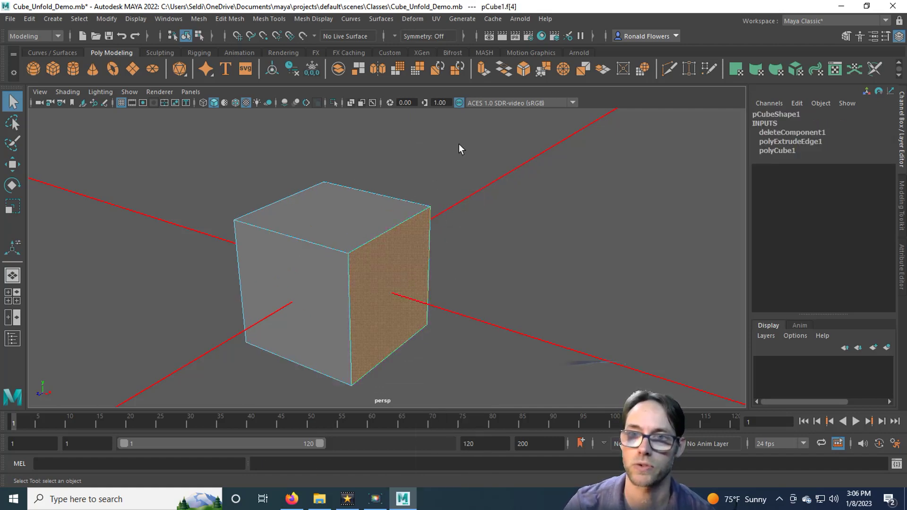
pyautogui.click(482, 74)
pyautogui.moveTo(432, 305); pyautogui.dragTo(509, 316)
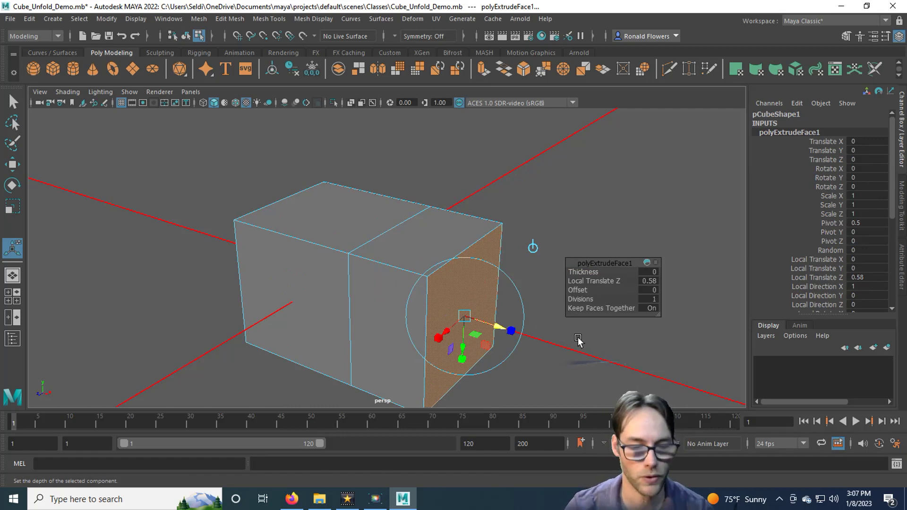
# Step: Undo the face extrusion, then extrude all twelve cube edges and return to object mode
pyautogui.hotkey('ctrl', 'z')
pyautogui.hotkey('ctrl', 'z')
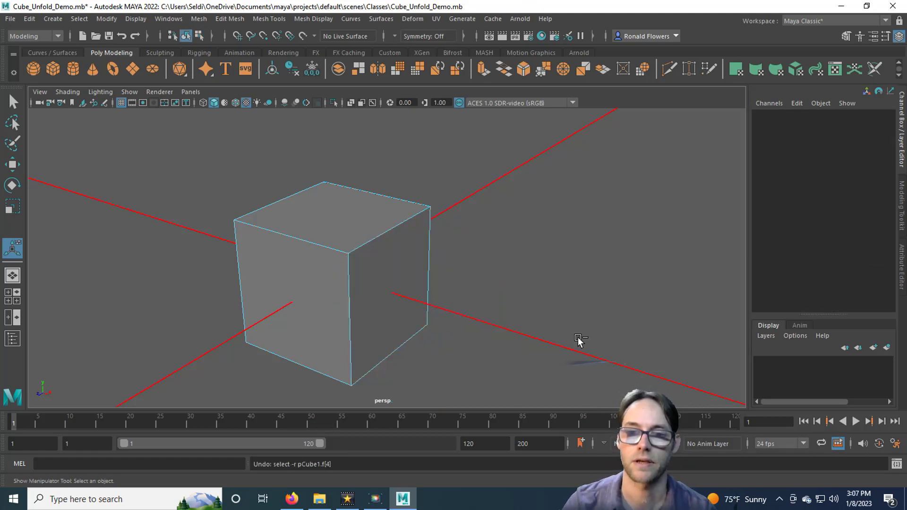
pyautogui.moveTo(491, 186); pyautogui.dragTo(487, 160, button='right')
pyautogui.moveTo(222, 174); pyautogui.dragTo(505, 402)
pyautogui.hotkey('ctrl', 'e')
pyautogui.moveTo(373, 189); pyautogui.dragTo(370, 194, button='right')
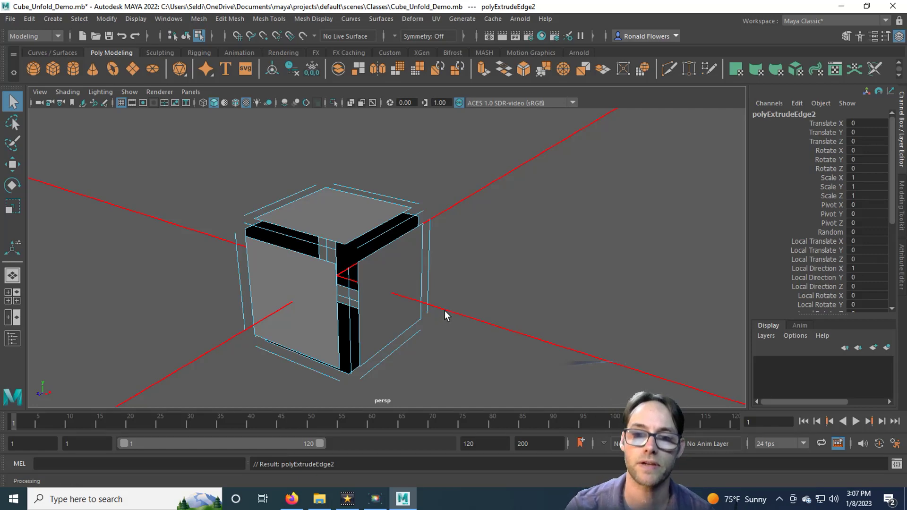
pyautogui.click(455, 301)
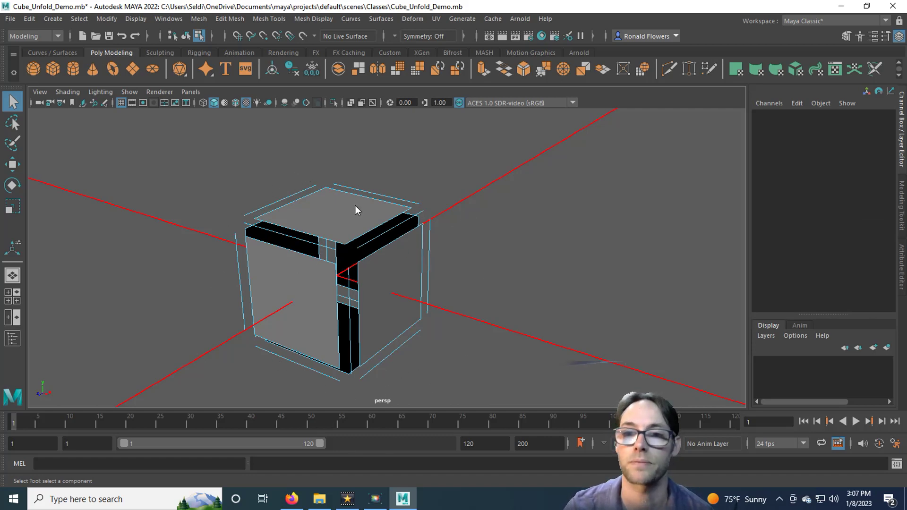
pyautogui.moveTo(355, 210); pyautogui.dragTo(389, 172, button='right')
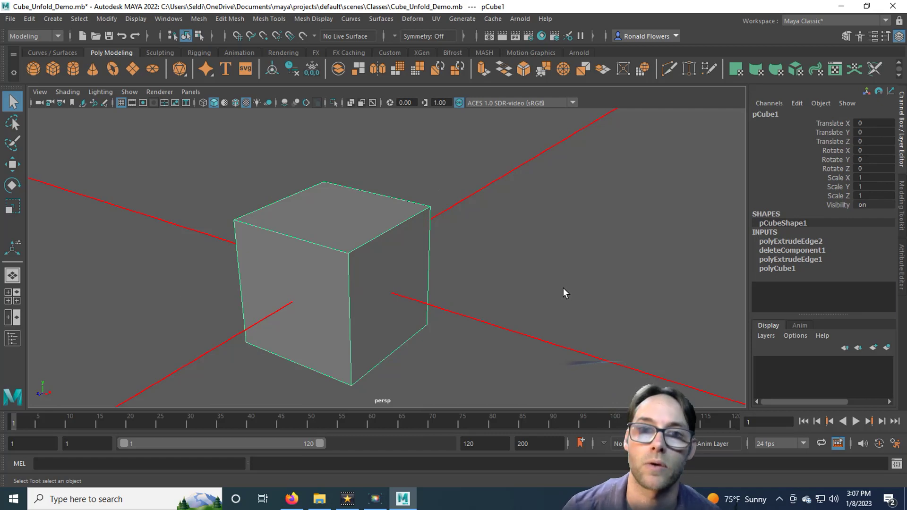
# Step: Merge the cube's coincident vertices with Edit Mesh > Merge at a 0.01 threshold
pyautogui.click(229, 18)
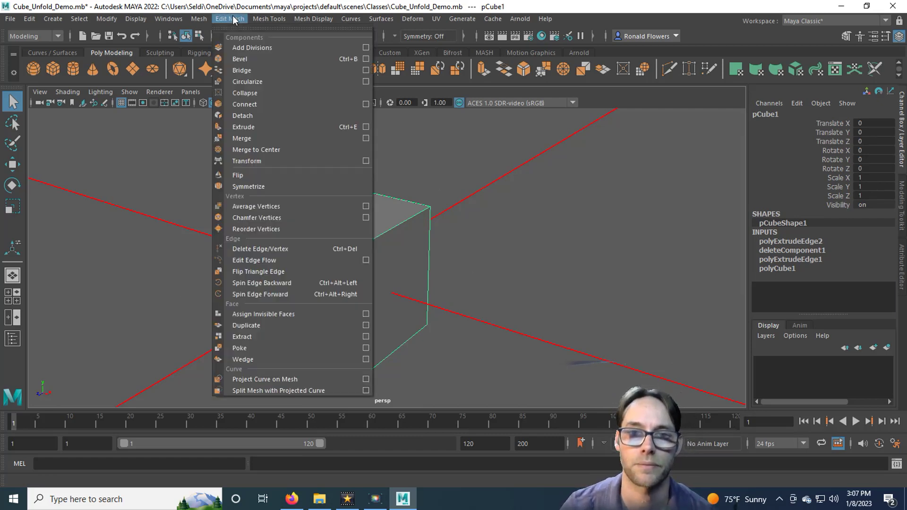
pyautogui.click(330, 138)
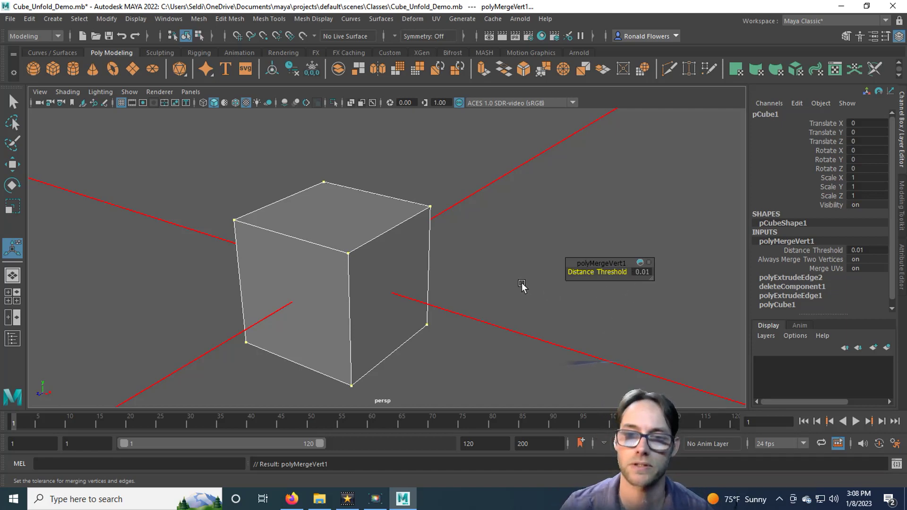
pyautogui.moveTo(405, 261); pyautogui.dragTo(358, 218, button='right')
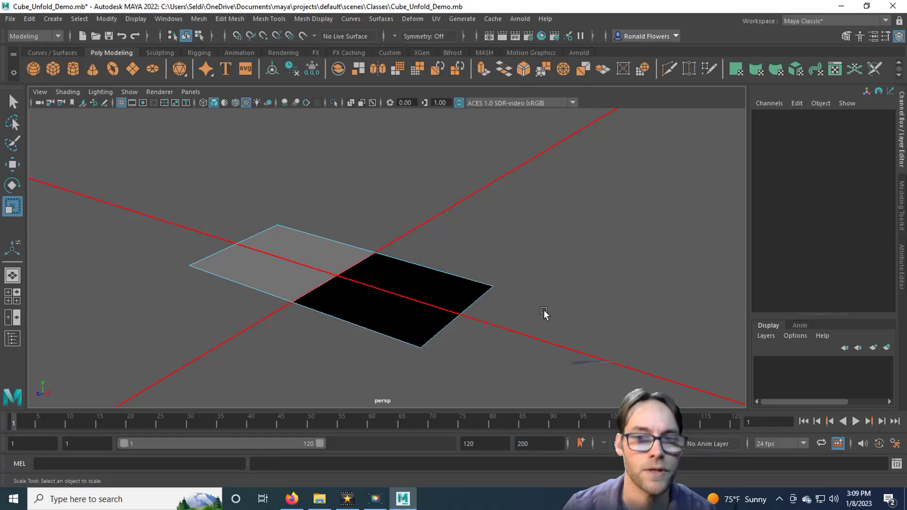
# Step: Reverse the black face's normal with Mesh Display > Reverse so the plane shades grey
pyautogui.keyDown('alt'); pyautogui.moveTo(471, 352); pyautogui.dragTo(420, 336); pyautogui.keyUp('alt')
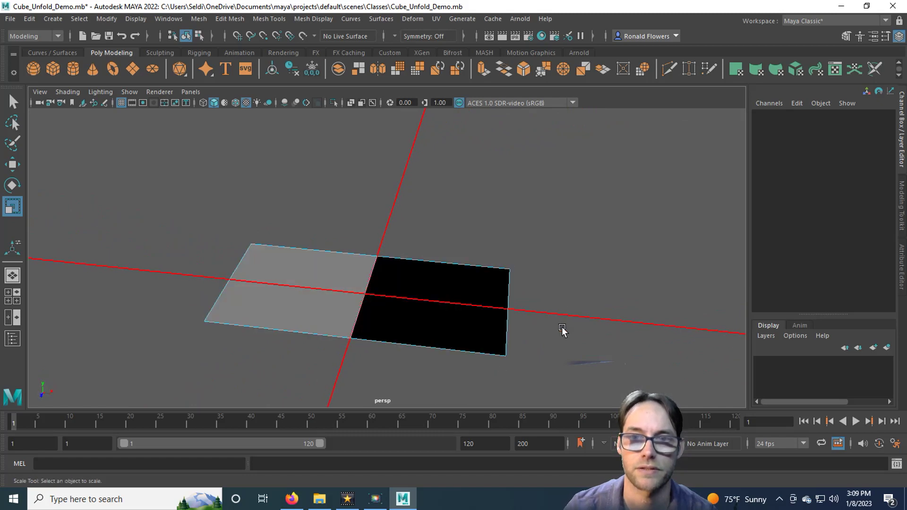
pyautogui.moveTo(567, 334)
pyautogui.keyDown('alt'); pyautogui.mouseDown()
pyautogui.moveTo(569, 235)
pyautogui.moveTo(548, 345)
pyautogui.moveTo(567, 225)
pyautogui.moveTo(543, 339)
pyautogui.moveTo(552, 329)
pyautogui.mouseUp(); pyautogui.keyUp('alt')
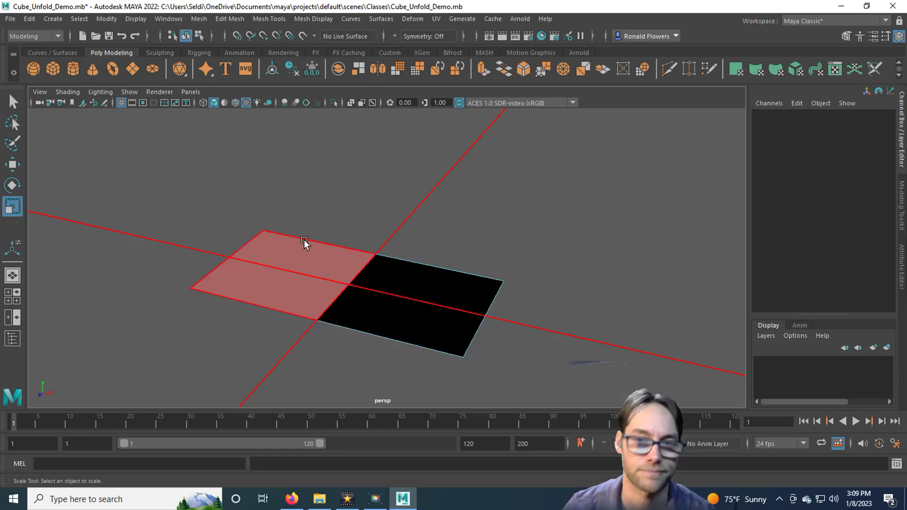
pyautogui.click(412, 310)
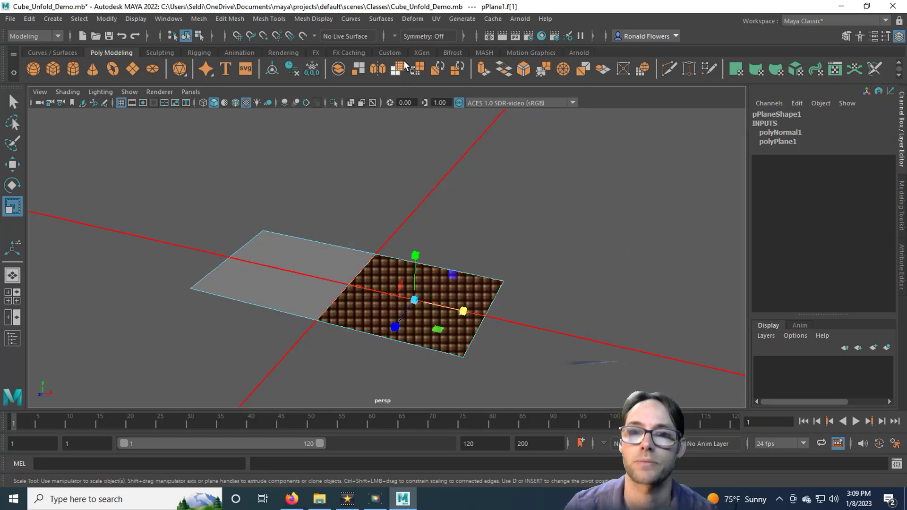
pyautogui.click(310, 17)
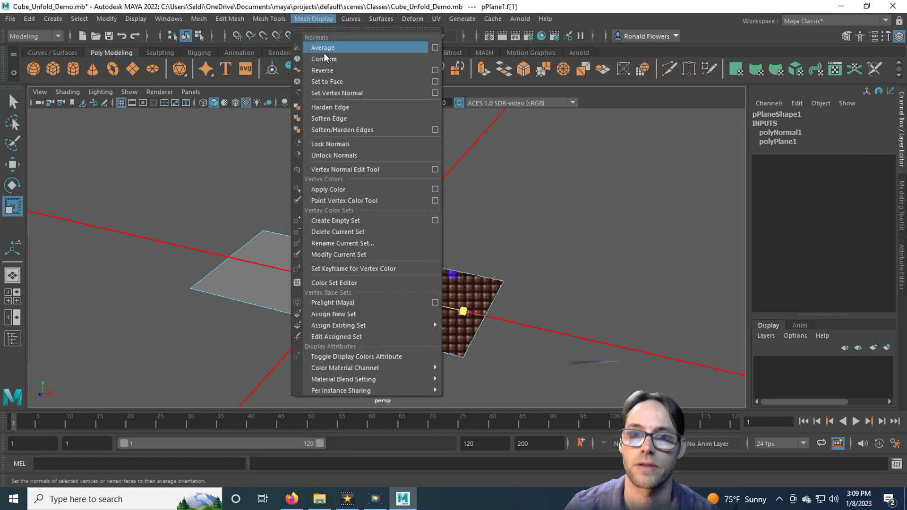
pyautogui.click(333, 71)
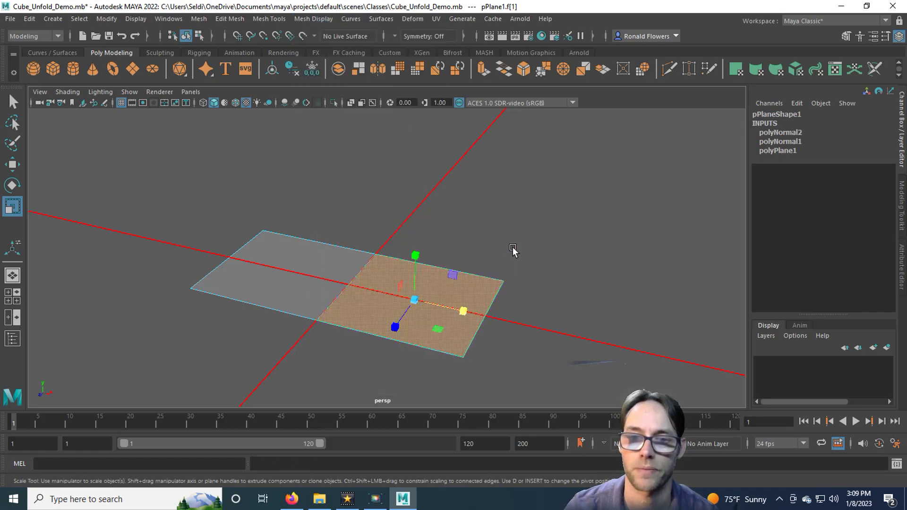
pyautogui.click(513, 247)
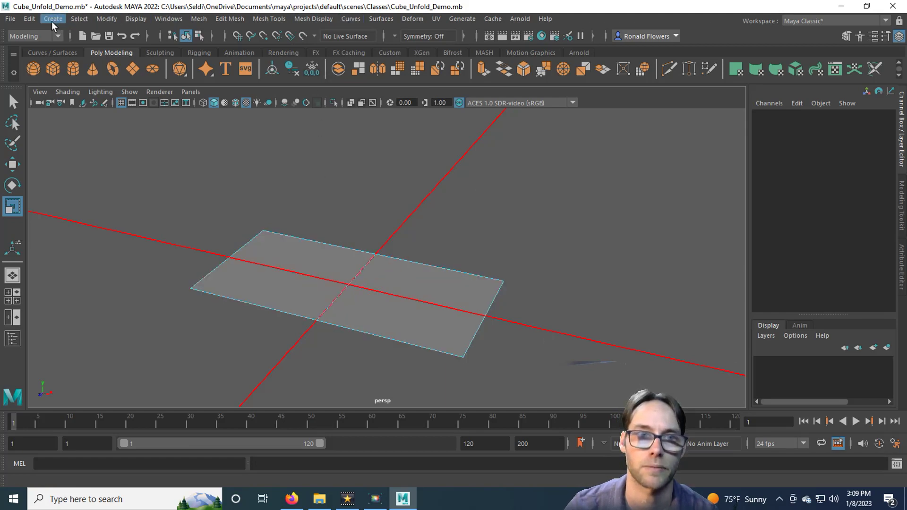
# Step: Load the split cube scene and tumble the view to see it from a top corner
pyautogui.click(52, 38)
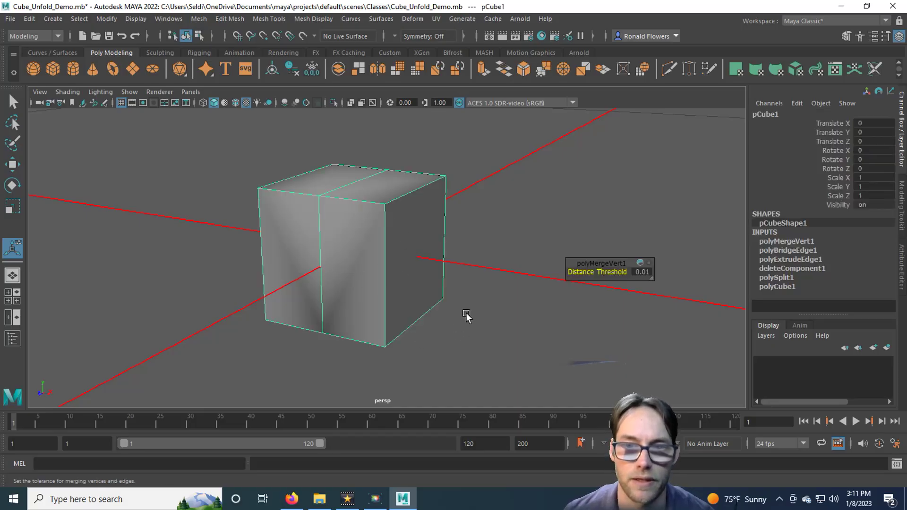
pyautogui.keyDown('alt'); pyautogui.moveTo(465, 312); pyautogui.dragTo(427, 235); pyautogui.keyUp('alt')
pyautogui.moveTo(429, 233); pyautogui.dragTo(378, 205, button='right')
pyautogui.scroll(5, 451, 268)
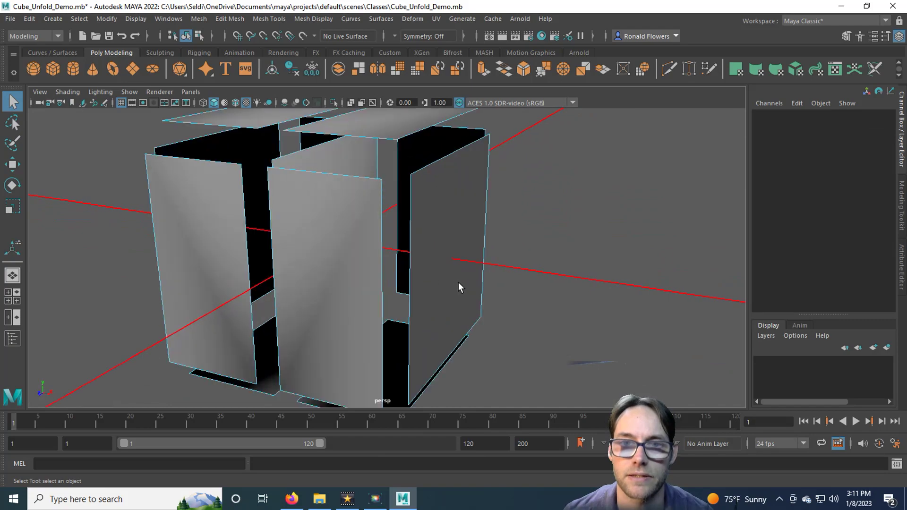
pyautogui.keyDown('alt'); pyautogui.moveTo(462, 288); pyautogui.dragTo(330, 268); pyautogui.keyUp('alt')
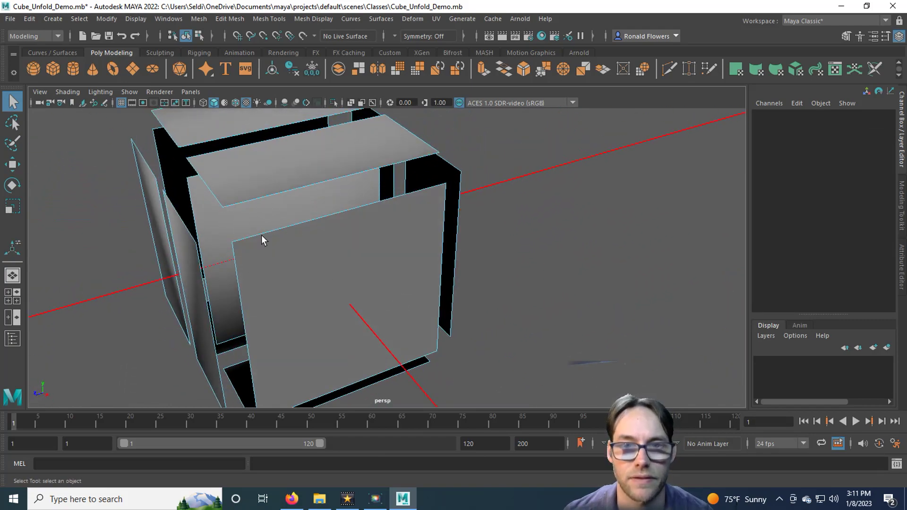
pyautogui.keyDown('alt'); pyautogui.moveTo(232, 243); pyautogui.dragTo(332, 245); pyautogui.keyUp('alt')
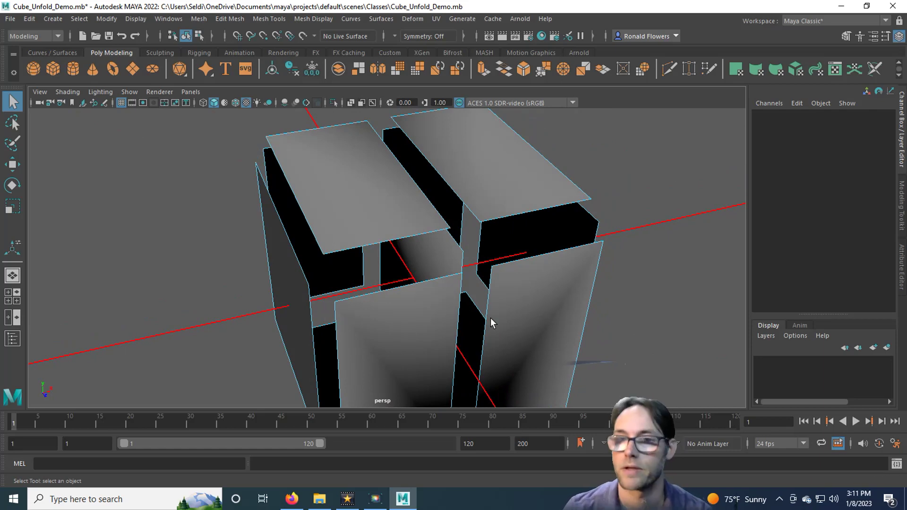
# Step: Move a front face of the cube along X to check it holds, then undo
pyautogui.moveTo(517, 186); pyautogui.dragTo(515, 241, button='right')
pyautogui.scroll(3, 461, 312)
pyautogui.scroll(2, 461, 316)
pyautogui.scroll(-2, 527, 214)
pyautogui.click(505, 260)
pyautogui.scroll(-2, 503, 264)
pyautogui.scroll(-3, 502, 265)
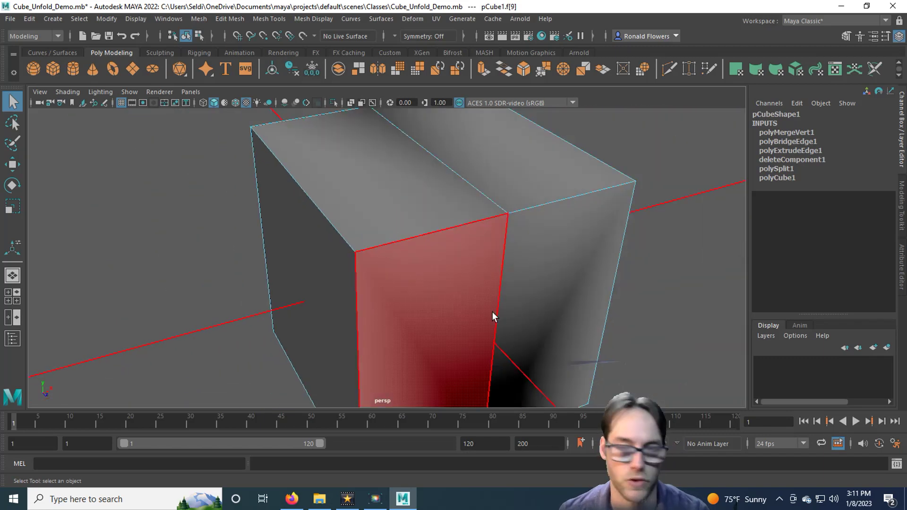
pyautogui.press('w')
pyautogui.moveTo(489, 264); pyautogui.dragTo(312, 297)
pyautogui.hotkey('ctrl', 'z')
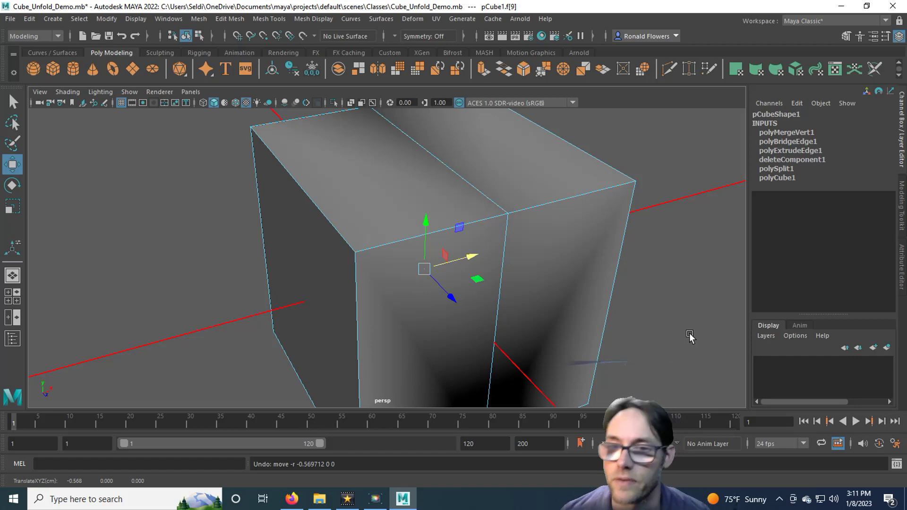
# Step: Clear the face selection, zoom out to the whole cube, and return to object mode
pyautogui.keyDown('alt'); pyautogui.moveTo(690, 336); pyautogui.dragTo(518, 248); pyautogui.keyUp('alt')
pyautogui.scroll(6, 595, 305)
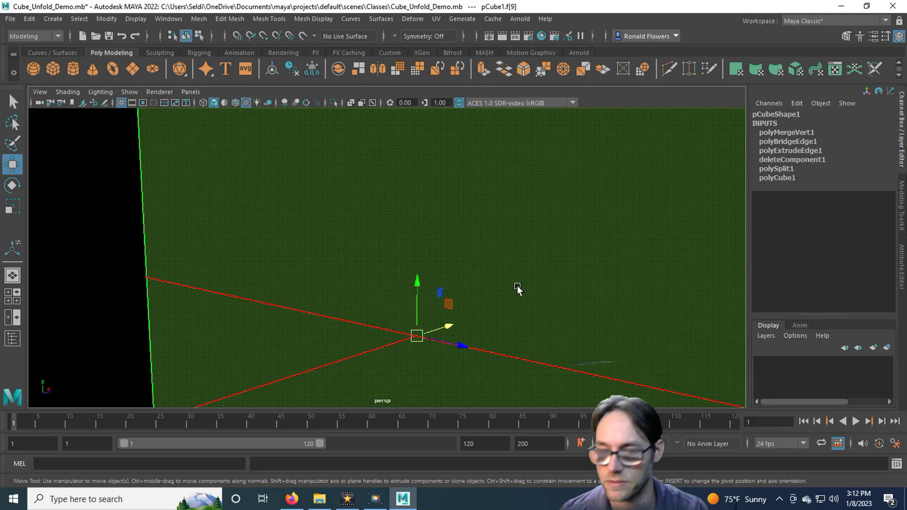
pyautogui.click(537, 337)
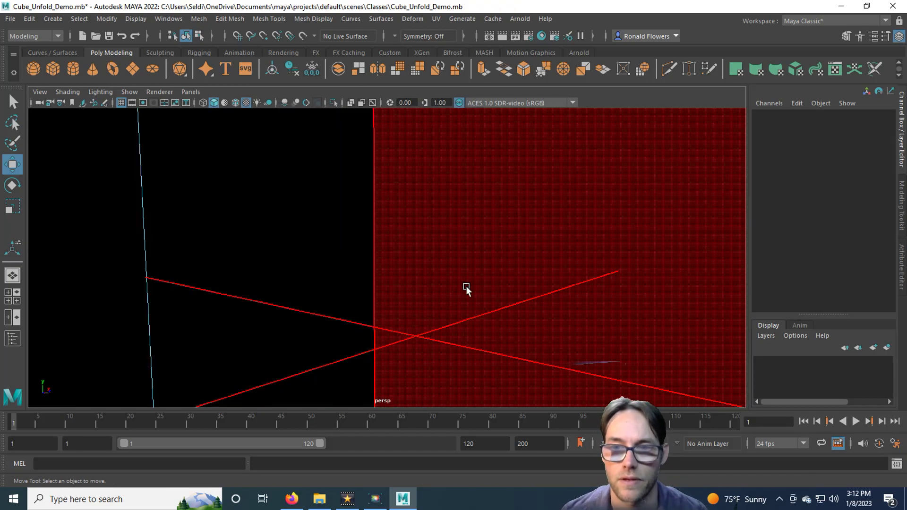
pyautogui.scroll(-8, 462, 287)
pyautogui.keyDown('alt'); pyautogui.moveTo(504, 286); pyautogui.dragTo(371, 225); pyautogui.keyUp('alt')
pyautogui.moveTo(371, 225); pyautogui.dragTo(409, 176, button='right')
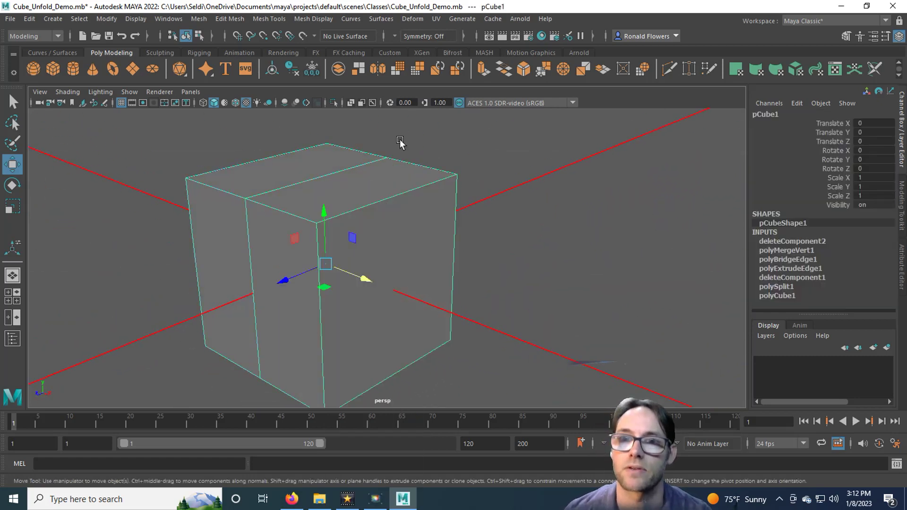
# Step: Unfold the cube's UV shell from the UV Editor's toolkit
pyautogui.click(437, 18)
pyautogui.click(458, 41)
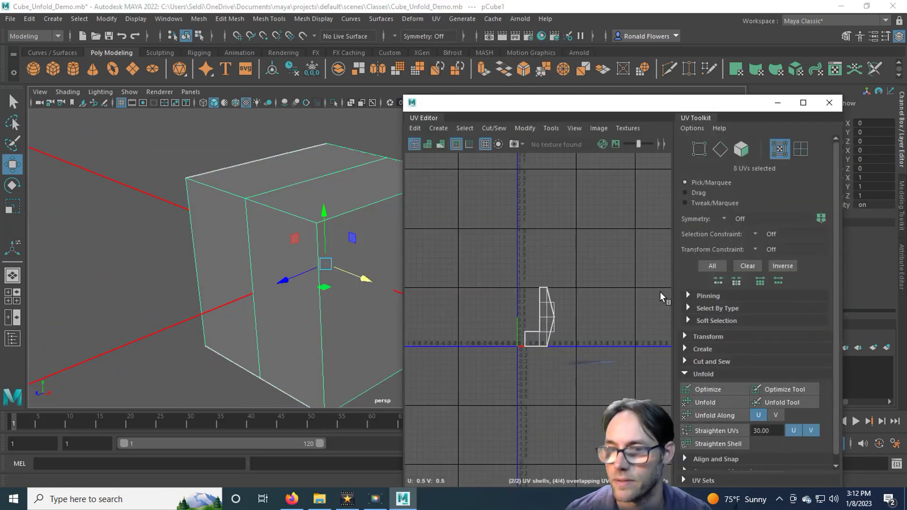
pyautogui.click(718, 407)
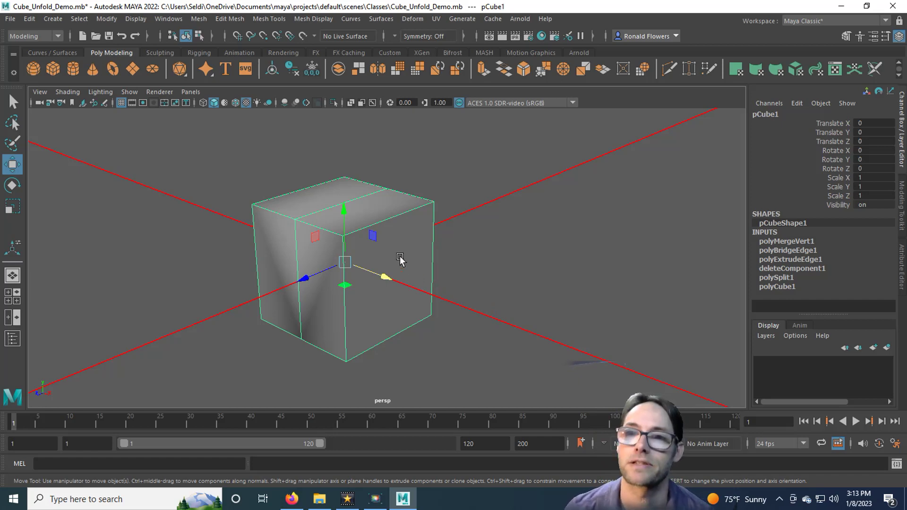
# Step: Open the UV Editor and switch the cube to Vertex Face component display
pyautogui.click(436, 20)
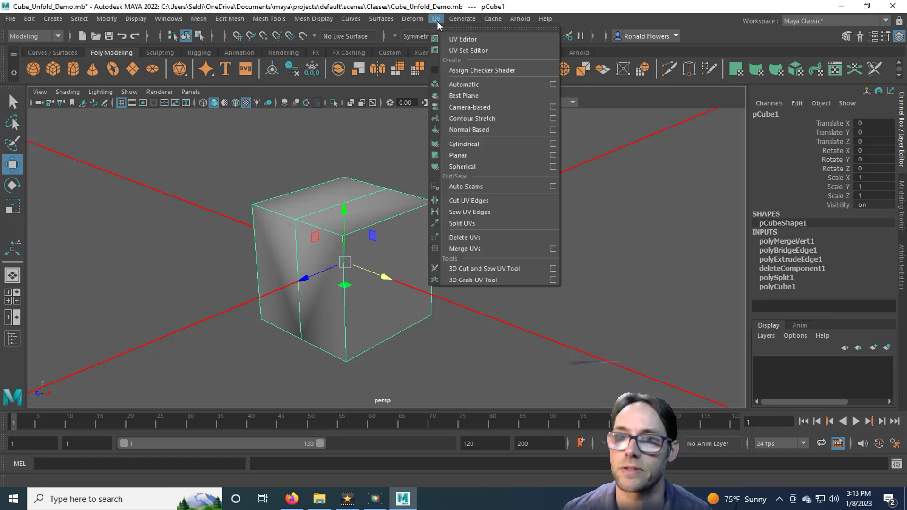
pyautogui.click(465, 42)
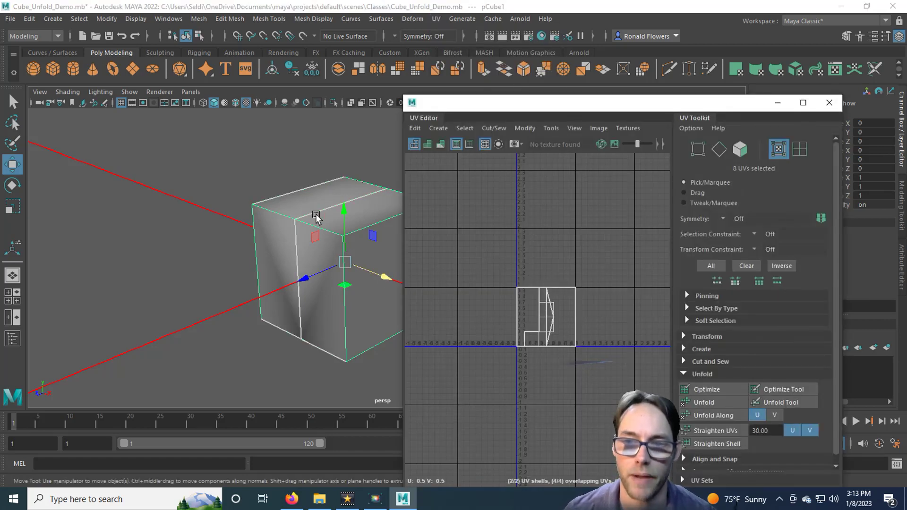
pyautogui.scroll(5, 196, 310)
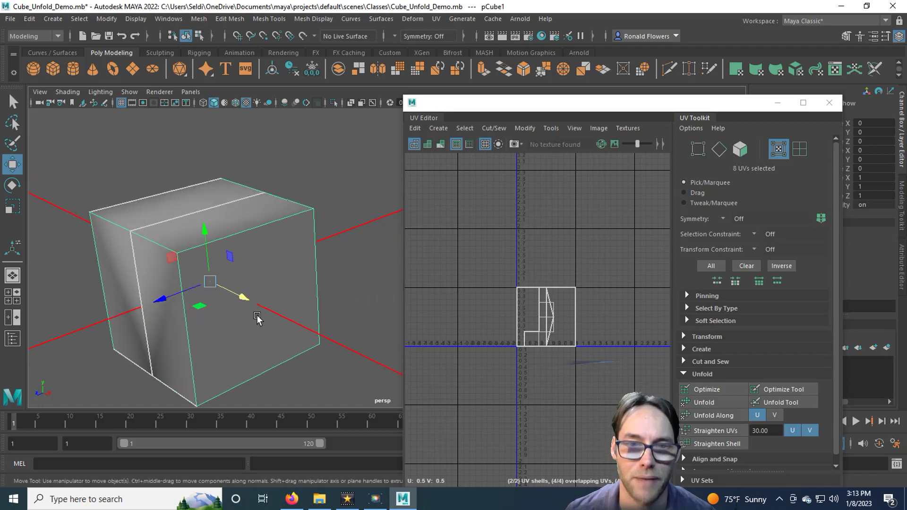
pyautogui.moveTo(222, 186); pyautogui.dragTo(166, 211, button='right')
pyautogui.keyDown('alt'); pyautogui.moveTo(284, 304); pyautogui.dragTo(284, 264); pyautogui.keyUp('alt')
# Step: Select all the shell's UVs, run Unfold, and accept the non-manifold geometry fix
pyautogui.moveTo(543, 293); pyautogui.dragTo(573, 300, button='right')
pyautogui.moveTo(526, 275)
pyautogui.mouseDown(button='right')
pyautogui.moveTo(544, 267)
pyautogui.moveTo(539, 276)
pyautogui.mouseUp(button='right')
pyautogui.moveTo(504, 265); pyautogui.dragTo(603, 374)
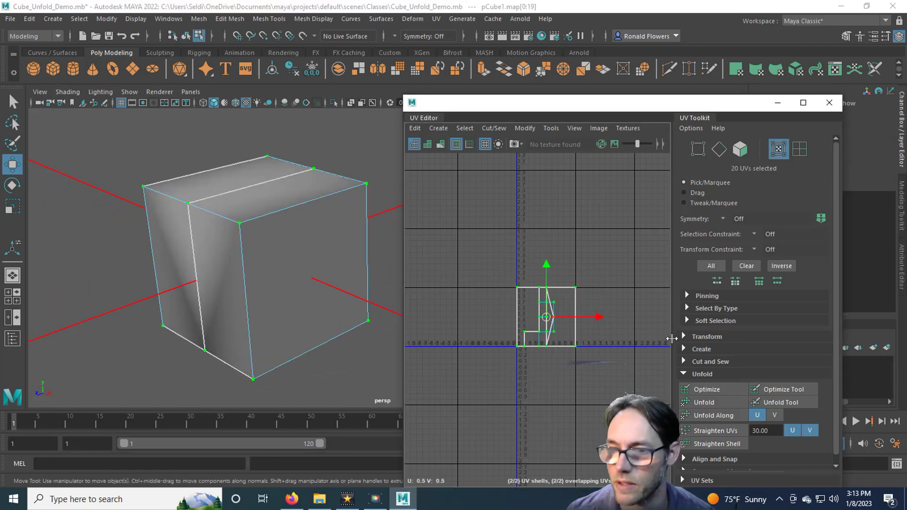
pyautogui.click(725, 403)
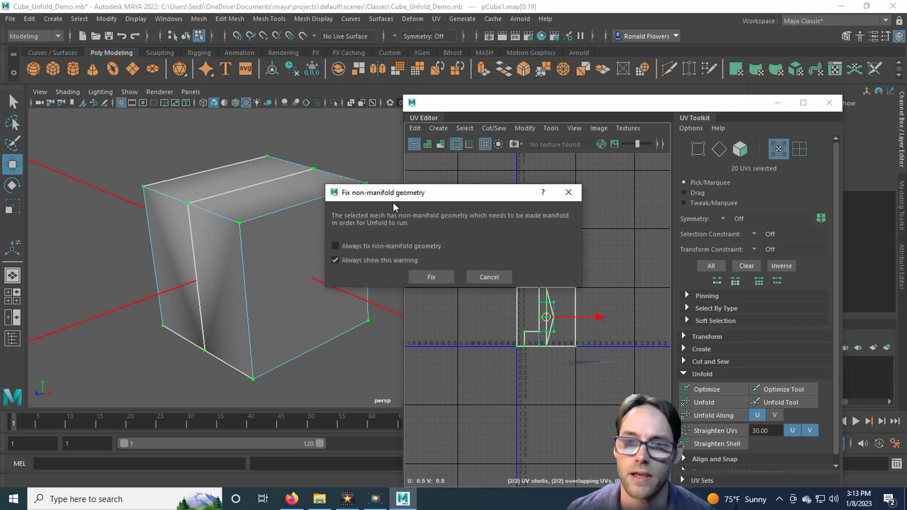
pyautogui.moveTo(432, 197); pyautogui.dragTo(536, 175)
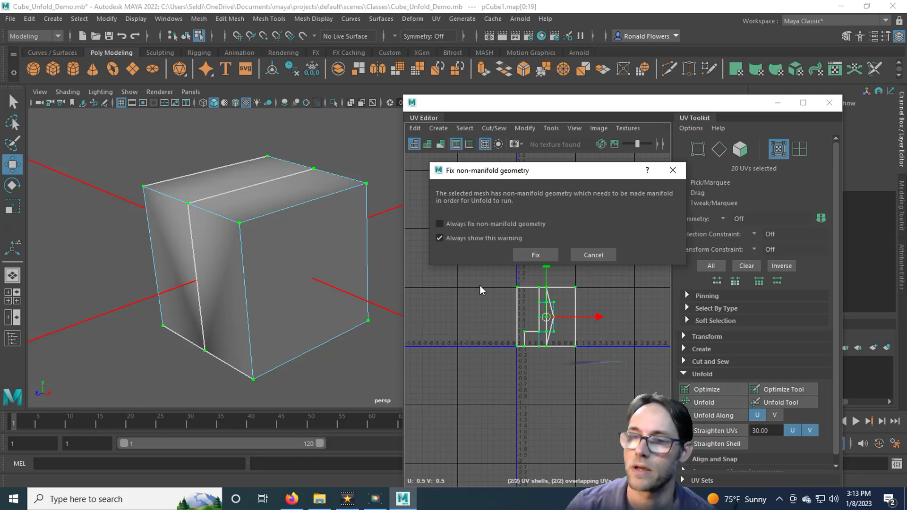
pyautogui.click(525, 259)
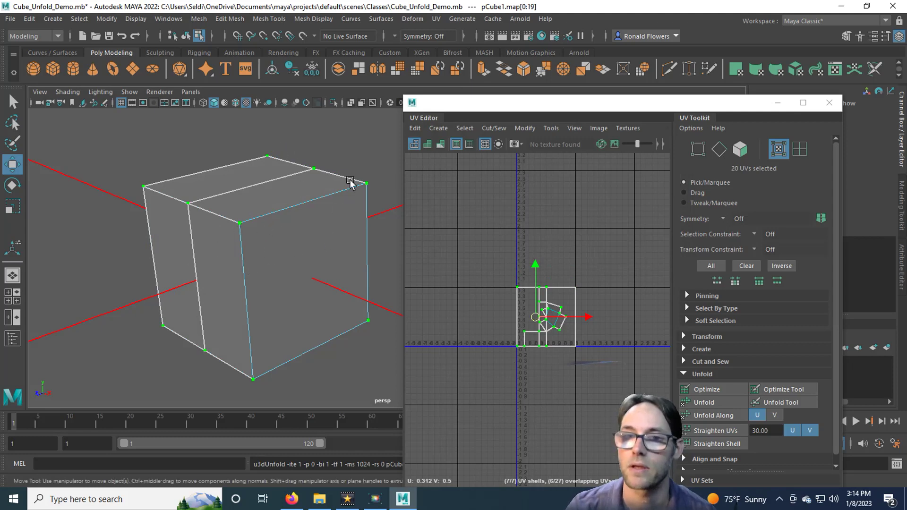
# Step: Return to object mode, reselect pCube1, and nudge it slightly along X
pyautogui.moveTo(360, 146); pyautogui.dragTo(381, 135, button='right')
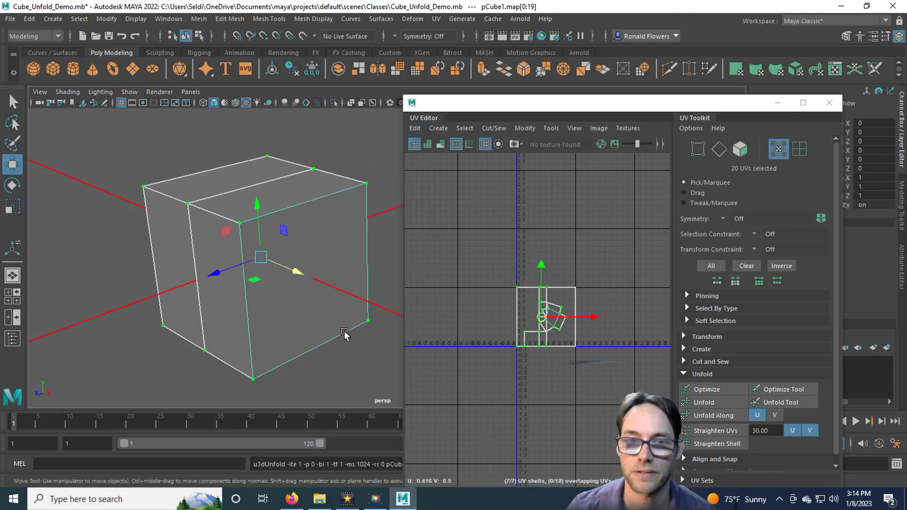
pyautogui.click(348, 363)
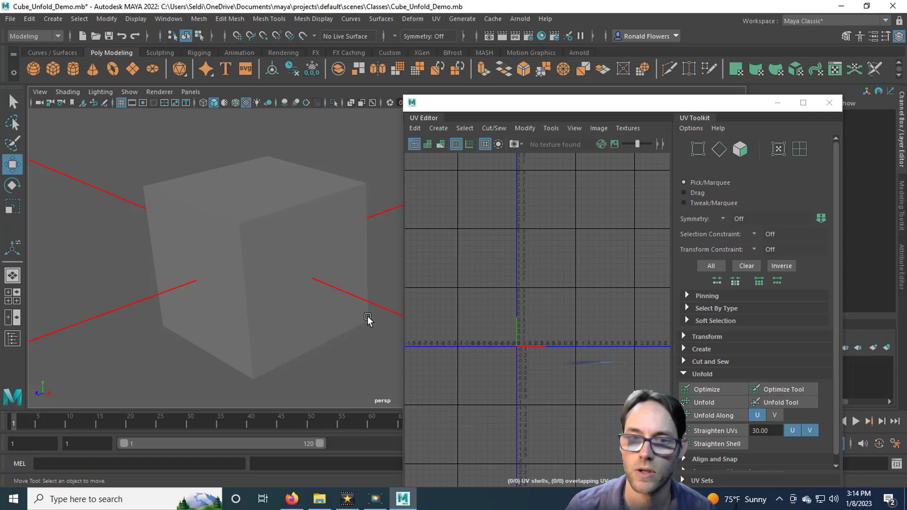
pyautogui.click(345, 249)
pyautogui.moveTo(297, 277)
pyautogui.mouseDown()
pyautogui.moveTo(166, 217)
pyautogui.moveTo(331, 284)
pyautogui.moveTo(248, 254)
pyautogui.moveTo(307, 269)
pyautogui.mouseUp()
# Step: Drag several of the cube's vertices to cut an open gap into its top
pyautogui.rightClick(236, 160)
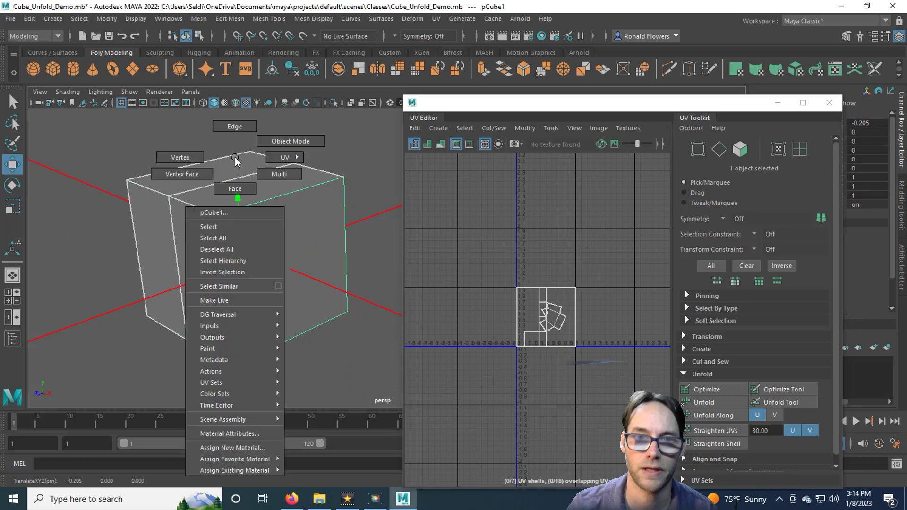
pyautogui.click(195, 156)
pyautogui.click(218, 213)
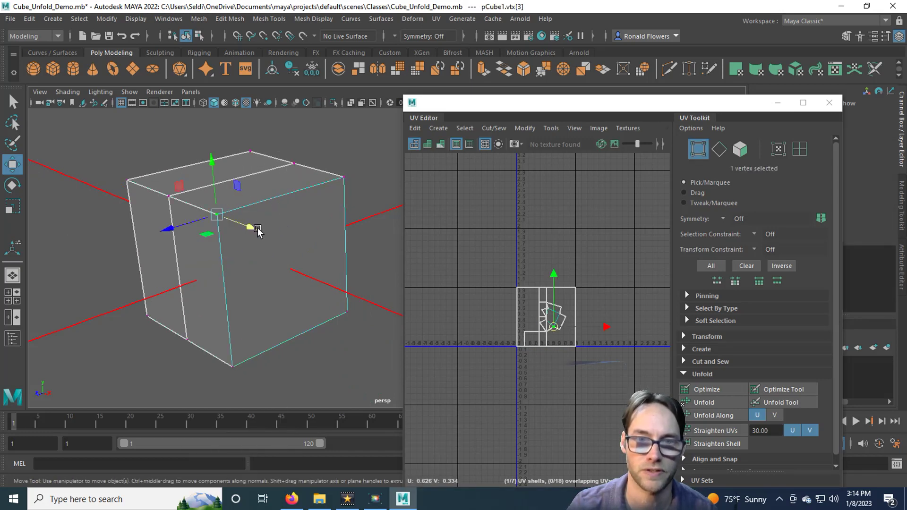
pyautogui.moveTo(217, 215); pyautogui.dragTo(247, 257)
pyautogui.click(168, 196)
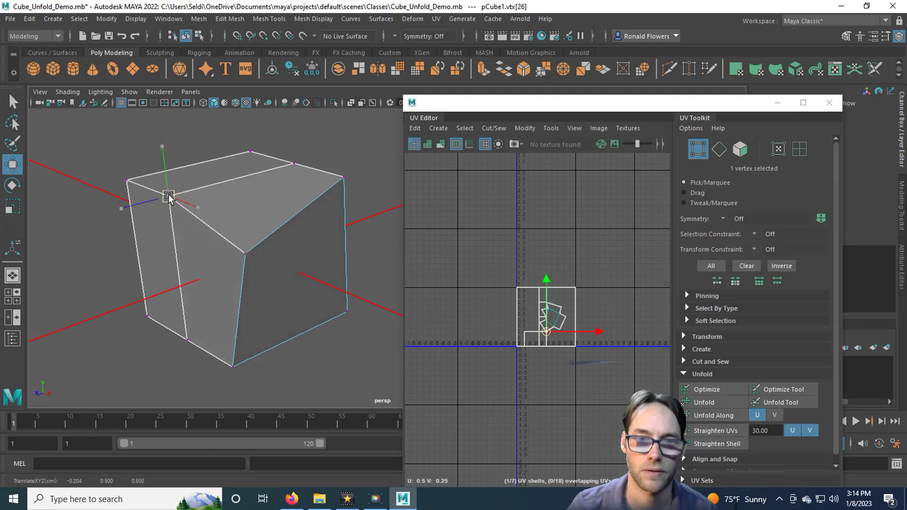
pyautogui.moveTo(169, 196); pyautogui.dragTo(265, 159)
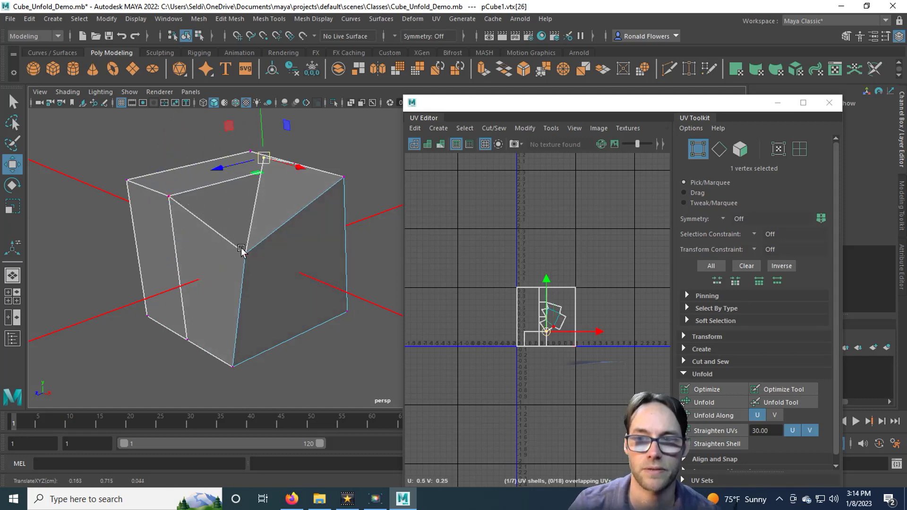
pyautogui.keyDown('alt'); pyautogui.moveTo(217, 273); pyautogui.dragTo(254, 252); pyautogui.keyUp('alt')
pyautogui.click(214, 274)
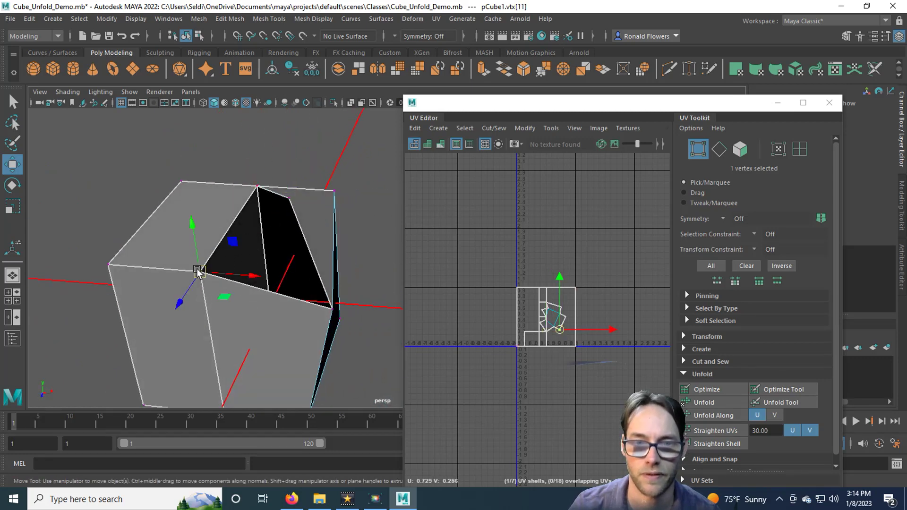
pyautogui.keyDown('alt'); pyautogui.moveTo(201, 271); pyautogui.dragTo(275, 330); pyautogui.keyUp('alt')
pyautogui.click(173, 247)
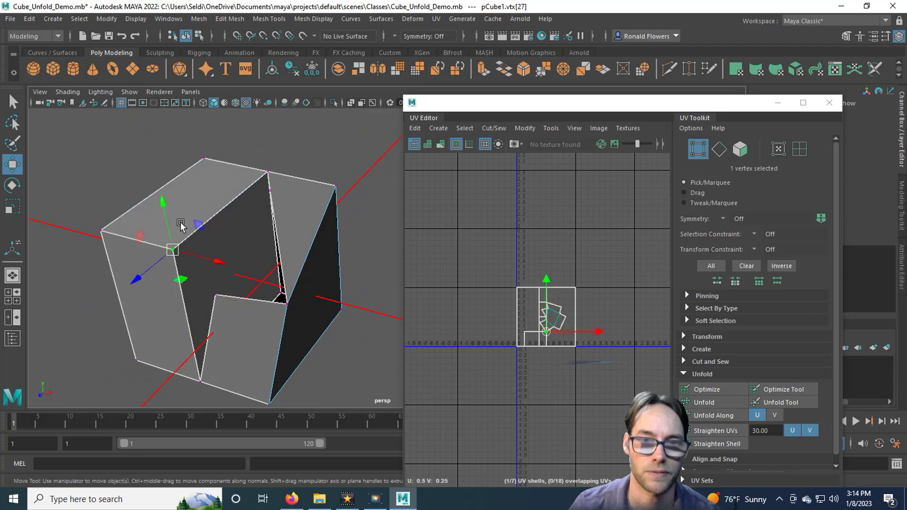
pyautogui.moveTo(174, 244); pyautogui.dragTo(178, 208)
pyautogui.click(172, 250)
pyautogui.moveTo(173, 250); pyautogui.dragTo(217, 235)
pyautogui.keyDown('alt'); pyautogui.moveTo(168, 360); pyautogui.dragTo(238, 273); pyautogui.keyUp('alt')
# Step: Pull the face beside the cut out to the right of the cube as a flap
pyautogui.moveTo(249, 263); pyautogui.dragTo(250, 218, button='right')
pyautogui.click(251, 242)
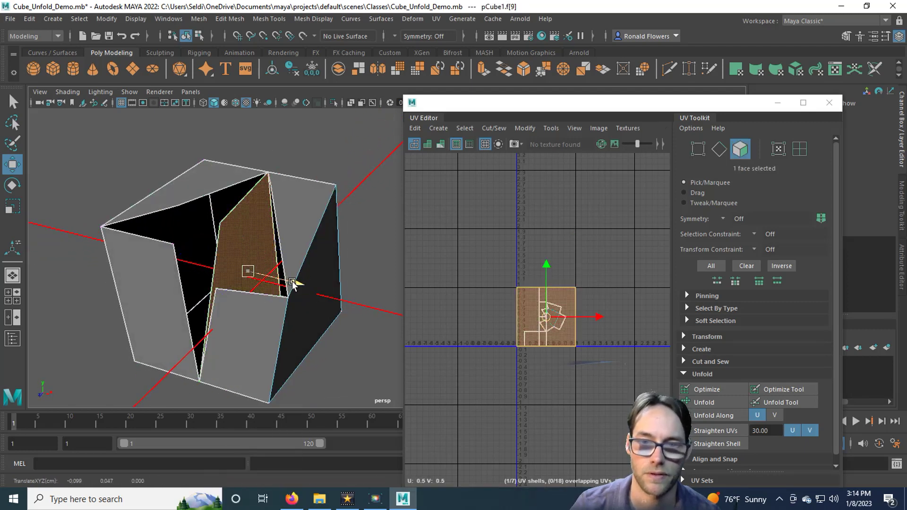
pyautogui.moveTo(299, 284); pyautogui.dragTo(389, 364)
pyautogui.click(428, 310)
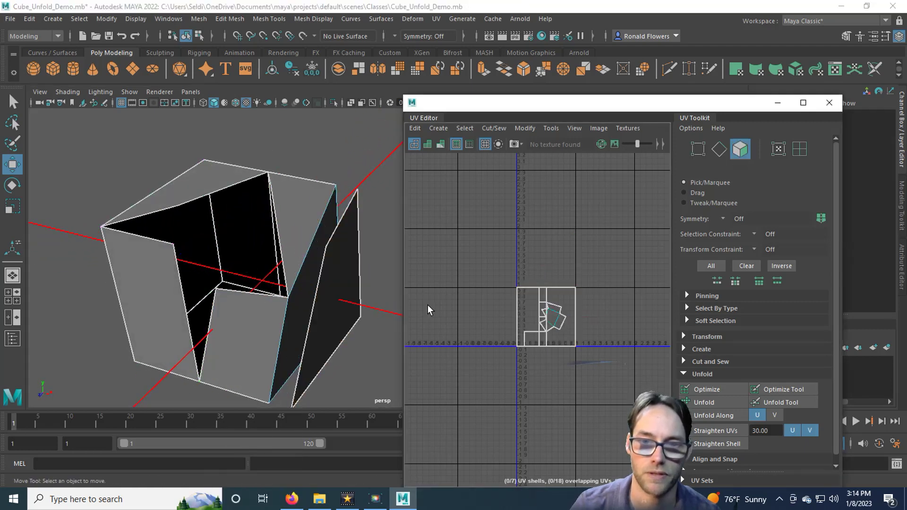
pyautogui.click(348, 307)
pyautogui.click(356, 348)
pyautogui.keyDown('alt'); pyautogui.moveTo(356, 349); pyautogui.dragTo(320, 329); pyautogui.keyUp('alt')
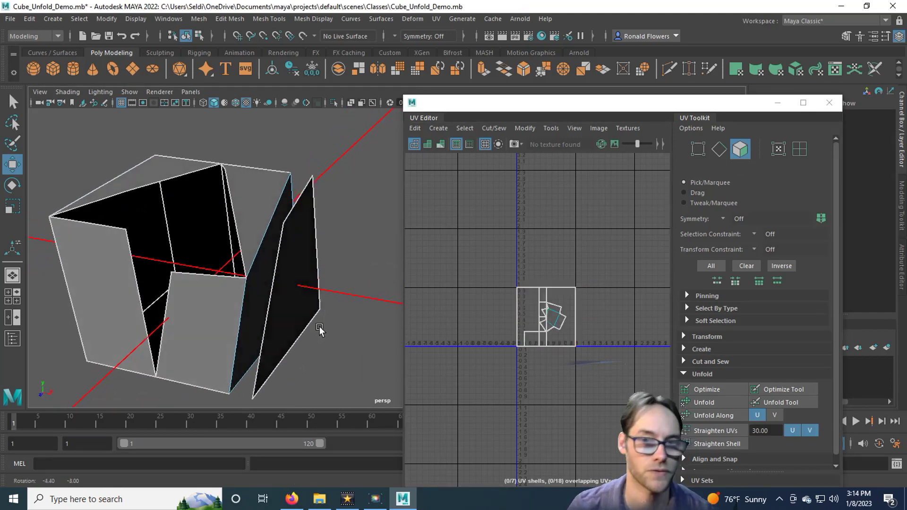
# Step: Undo the face and vertex moves to restore the cube's shape
pyautogui.click(280, 301)
pyautogui.hotkey('ctrl', 'z')
pyautogui.hotkey('ctrl', 'z')
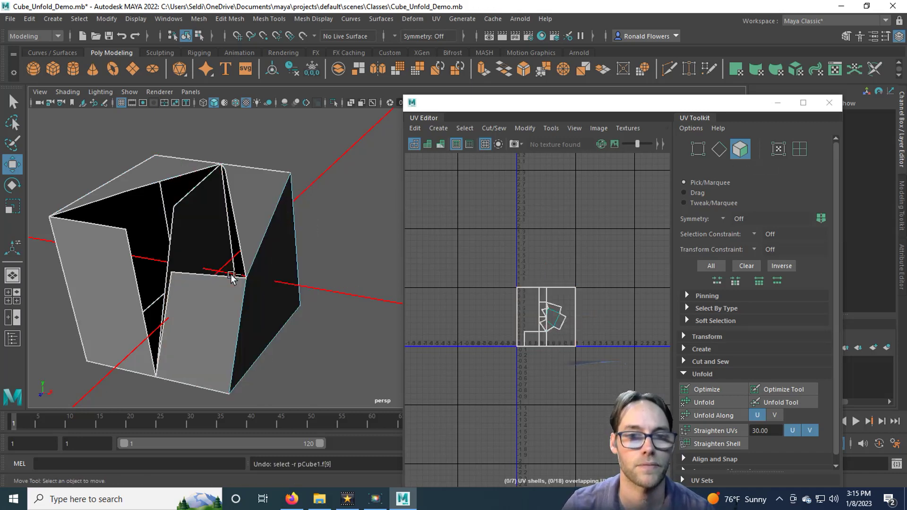
pyautogui.hotkey('ctrl', 'z')
pyautogui.hotkey('ctrl', 'z')
pyautogui.hotkey('ctrl', 'z')
pyautogui.hotkey('ctrl', 'z')
pyautogui.hotkey('ctrl', 'z')
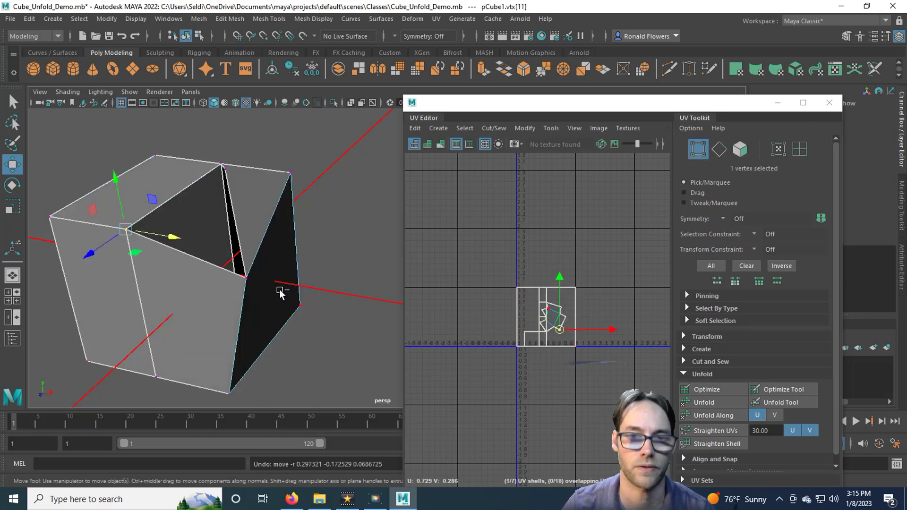
pyautogui.hotkey('ctrl', 'z')
pyautogui.hotkey('ctrl', 'z')
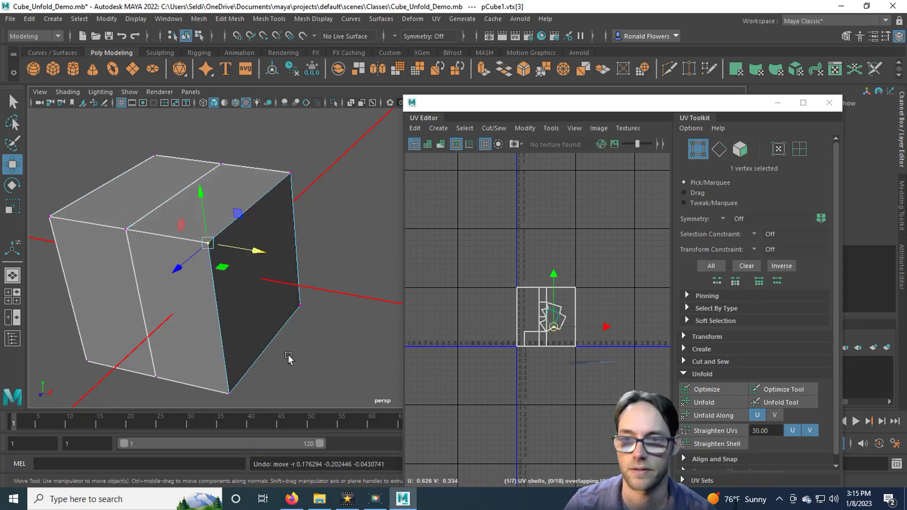
pyautogui.click(300, 306)
pyautogui.scroll(6, 334, 251)
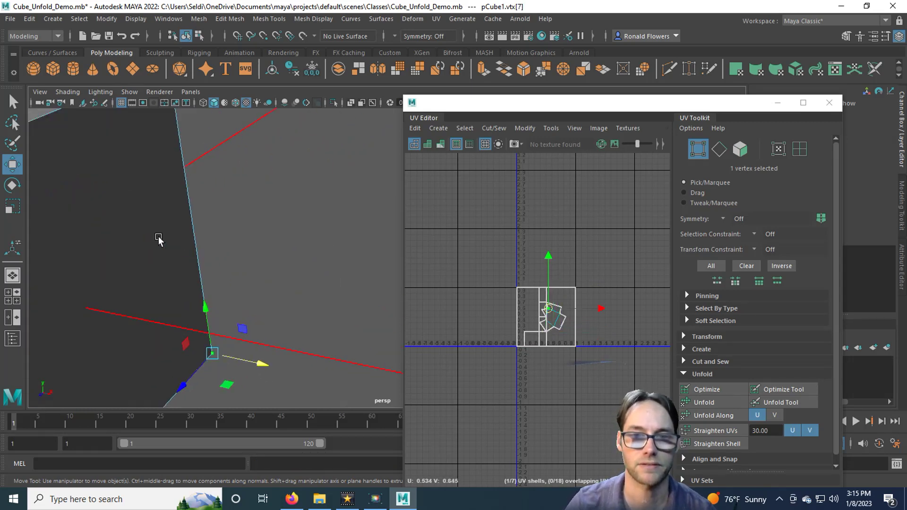
pyautogui.scroll(5, 238, 239)
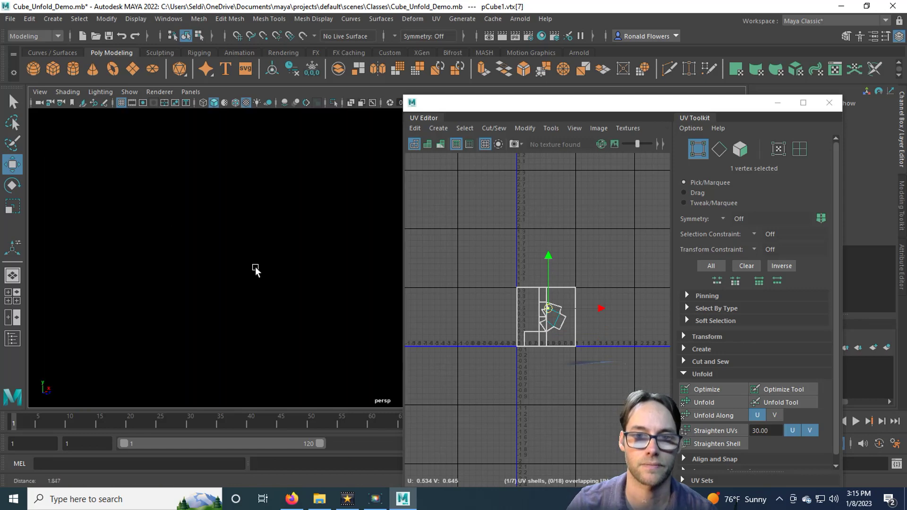
pyautogui.moveTo(285, 203); pyautogui.dragTo(348, 171, button='right')
pyautogui.scroll(-6, 271, 261)
# Step: Pull the extra front face off the cube to the left and delete it
pyautogui.click(334, 288)
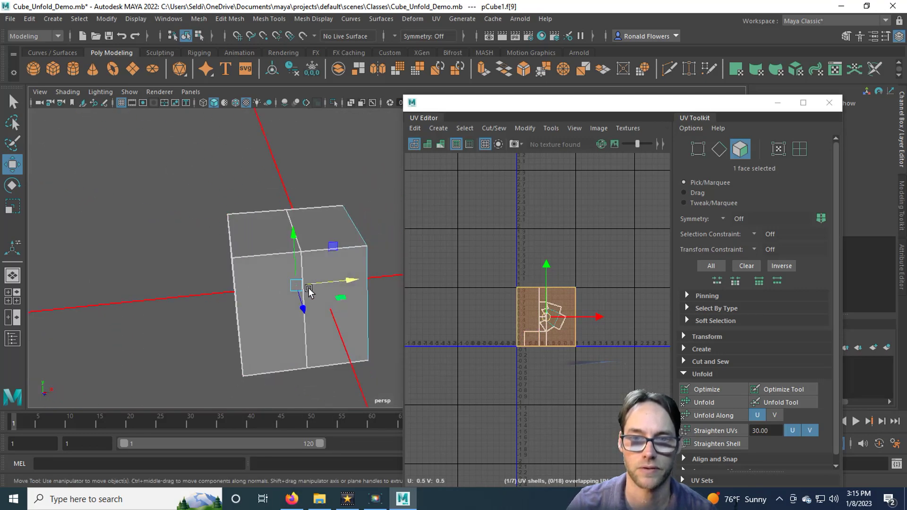
pyautogui.moveTo(352, 282); pyautogui.dragTo(174, 295)
pyautogui.keyDown('alt'); pyautogui.moveTo(233, 279); pyautogui.dragTo(171, 181); pyautogui.keyUp('alt')
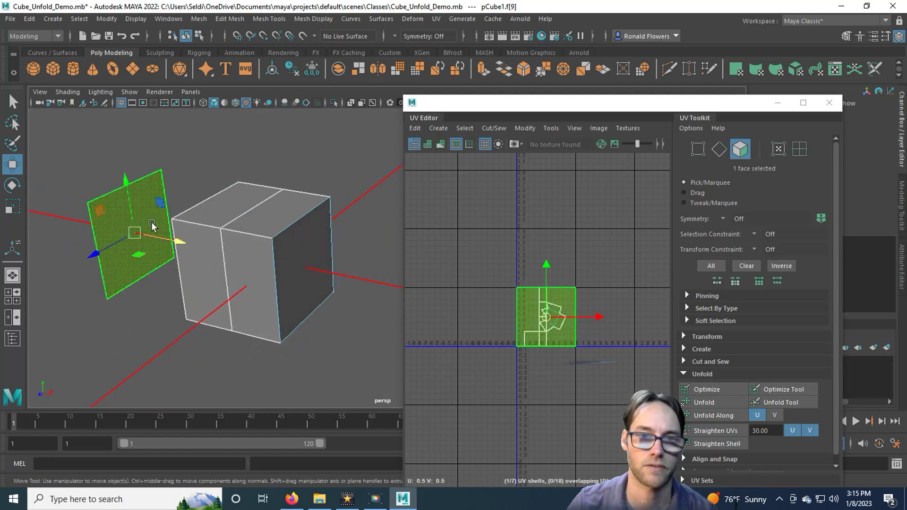
pyautogui.moveTo(170, 181); pyautogui.dragTo(220, 169, button='right')
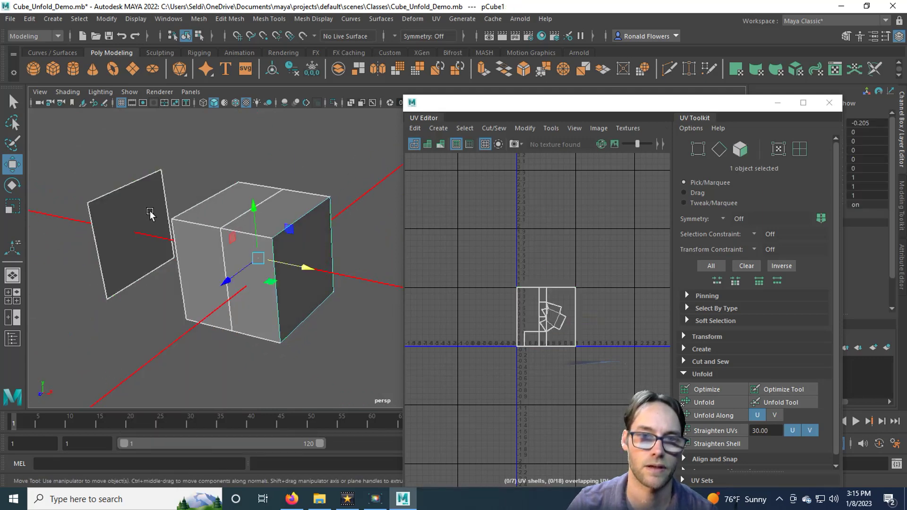
pyautogui.moveTo(124, 187); pyautogui.dragTo(124, 218, button='right')
pyautogui.click(132, 236)
pyautogui.press('Delete')
# Step: Test-drag a top-front vertex to confirm the cube is intact, then undo it
pyautogui.moveTo(264, 198); pyautogui.dragTo(227, 202, button='right')
pyautogui.click(221, 228)
pyautogui.moveTo(221, 230); pyautogui.dragTo(310, 313, button='middle')
pyautogui.hotkey('ctrl', 'z')
pyautogui.press('q')
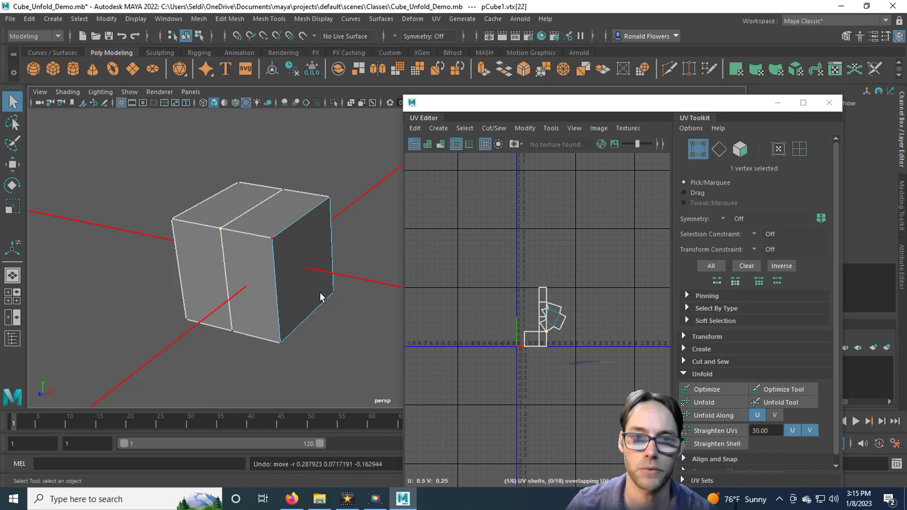
pyautogui.moveTo(273, 231); pyautogui.dragTo(330, 171, button='right')
# Step: Merge the cube's duplicate vertices, then drag corner vertices to check the merge held
pyautogui.click(230, 19)
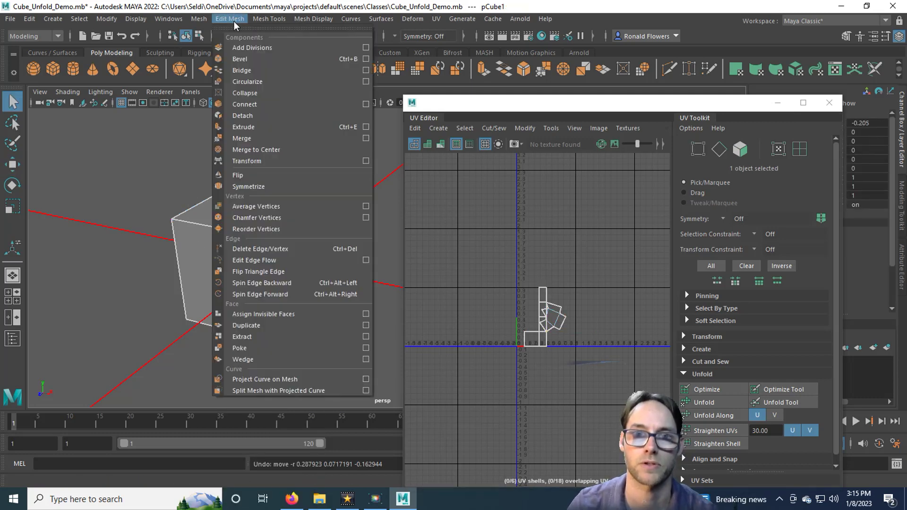
pyautogui.click(264, 138)
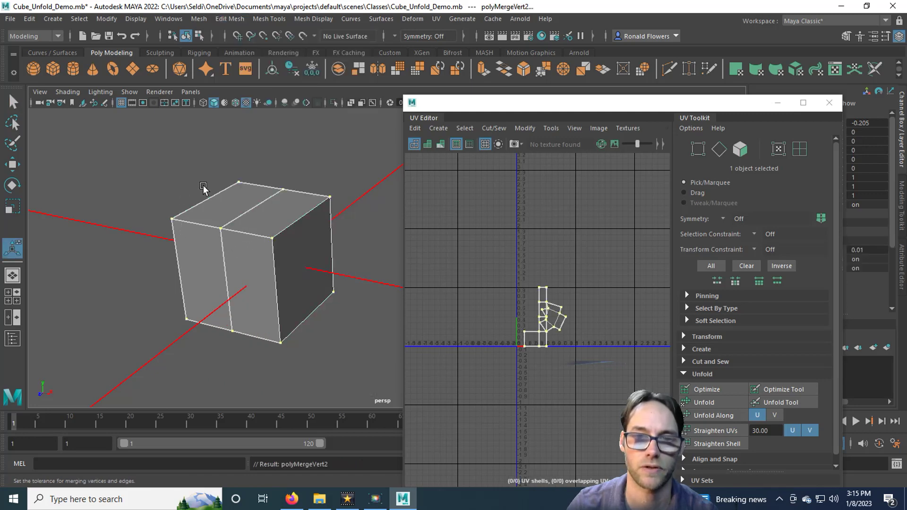
pyautogui.moveTo(290, 185); pyautogui.dragTo(260, 184, button='right')
pyautogui.click(368, 313)
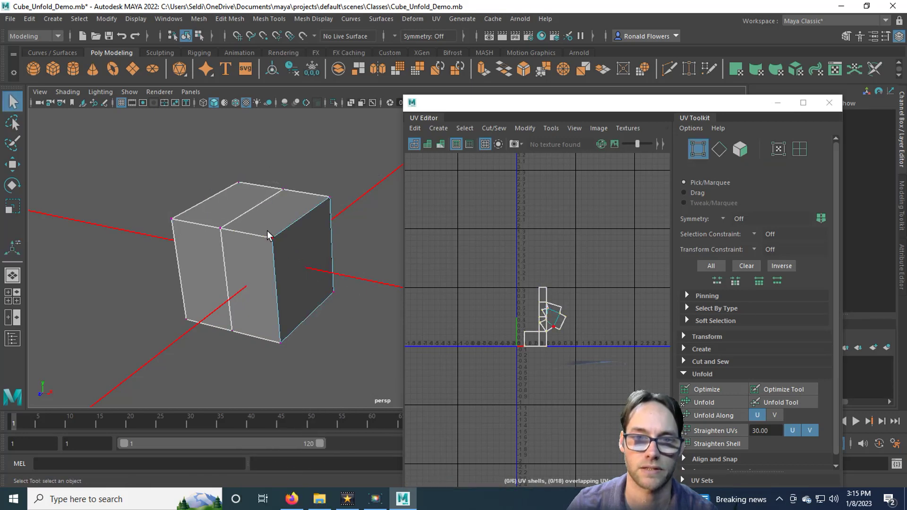
pyautogui.click(242, 220)
pyautogui.press('w')
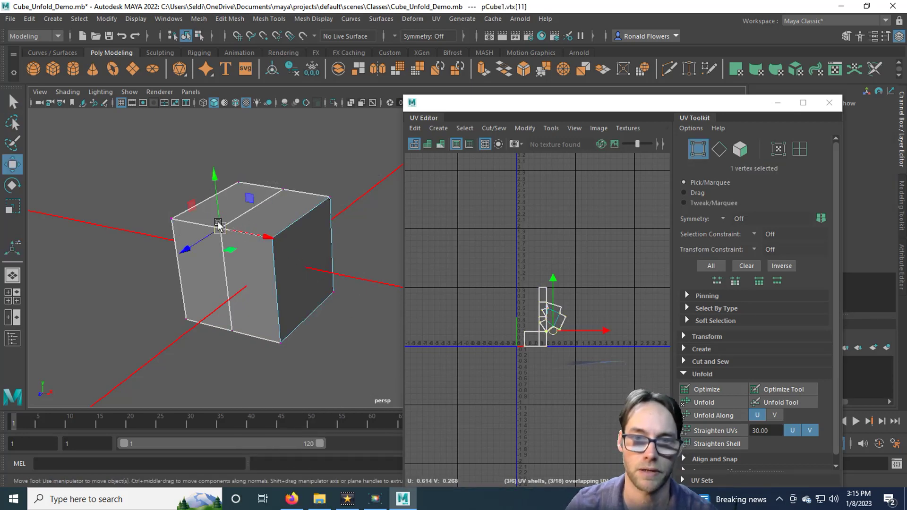
pyautogui.moveTo(221, 227); pyautogui.dragTo(286, 254)
pyautogui.click(272, 239)
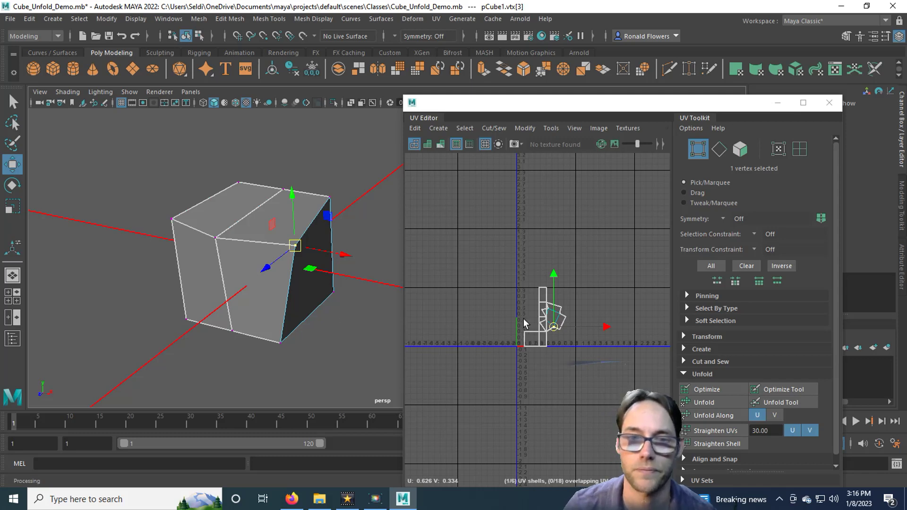
# Step: Apply a planar UV projection to pCube1 from the UV Editor's Create menu
pyautogui.moveTo(258, 186); pyautogui.dragTo(292, 171, button='right')
pyautogui.click(416, 129)
pyautogui.moveTo(415, 128)
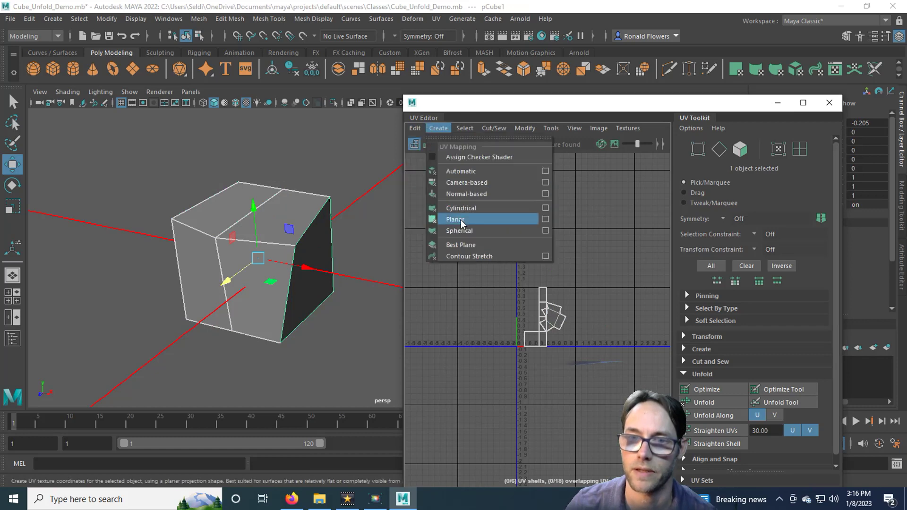
pyautogui.click(476, 216)
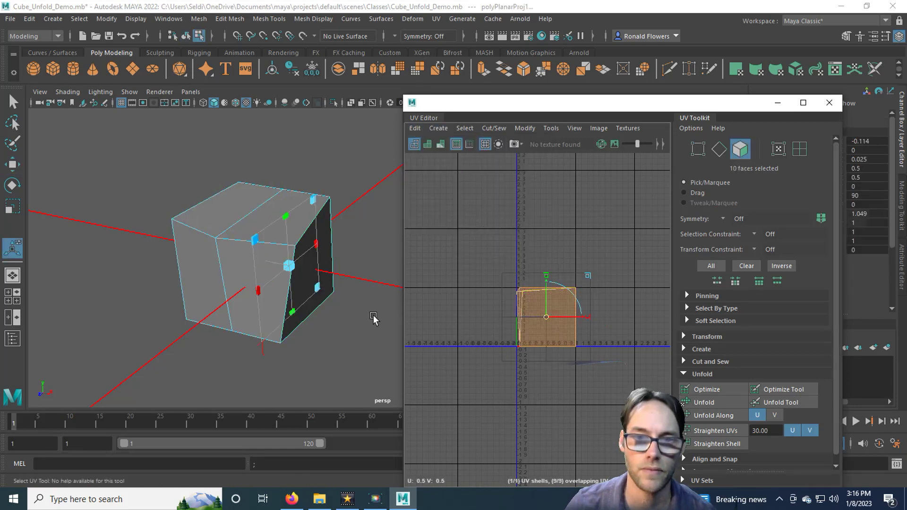
pyautogui.click(540, 403)
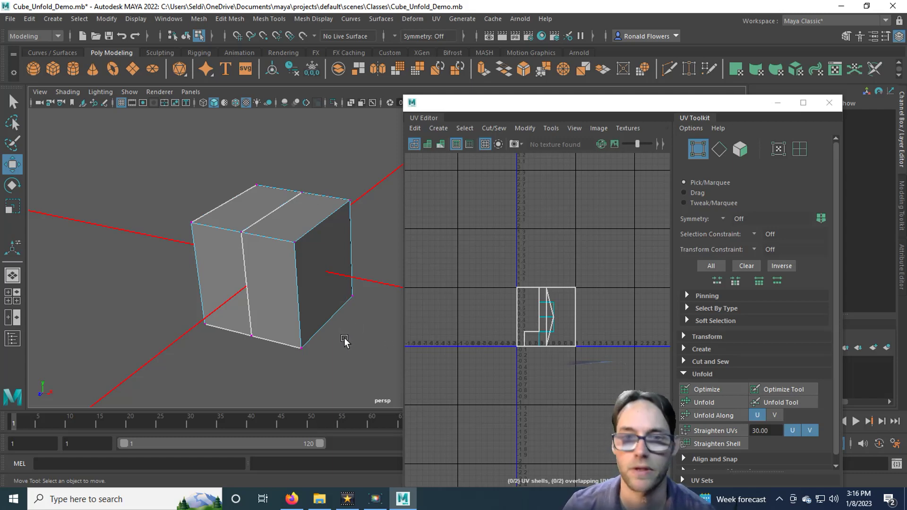
# Step: Open the Mesh Cleanup options and reset them to default settings
pyautogui.moveTo(288, 186); pyautogui.dragTo(312, 180, button='right')
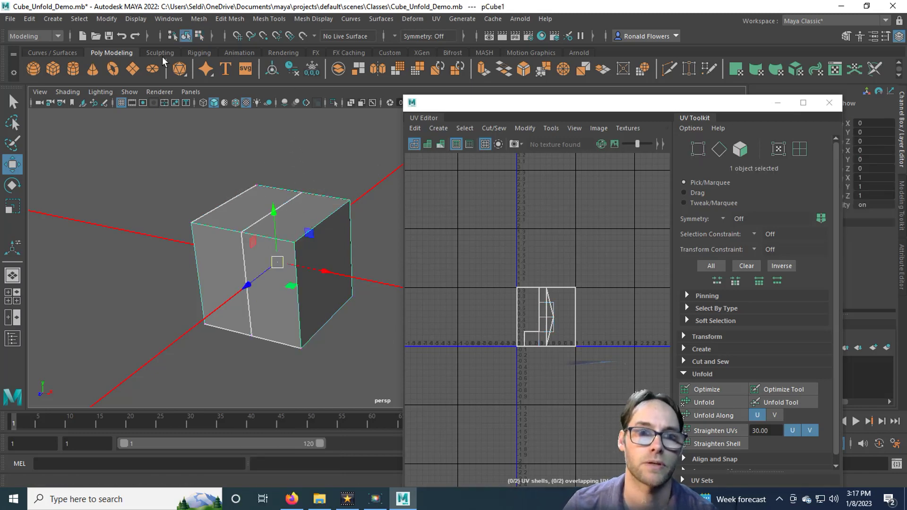
pyautogui.click(197, 18)
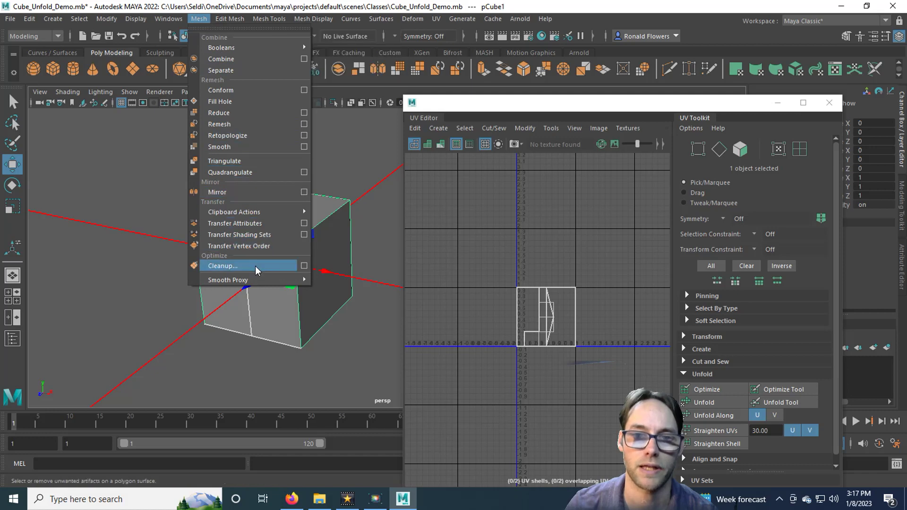
pyautogui.click(304, 266)
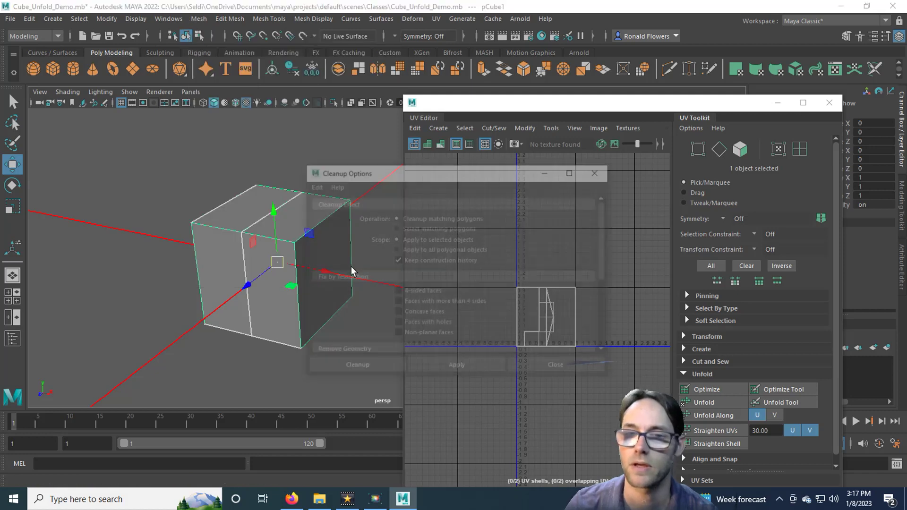
pyautogui.moveTo(404, 177); pyautogui.dragTo(535, 169)
pyautogui.click(445, 175)
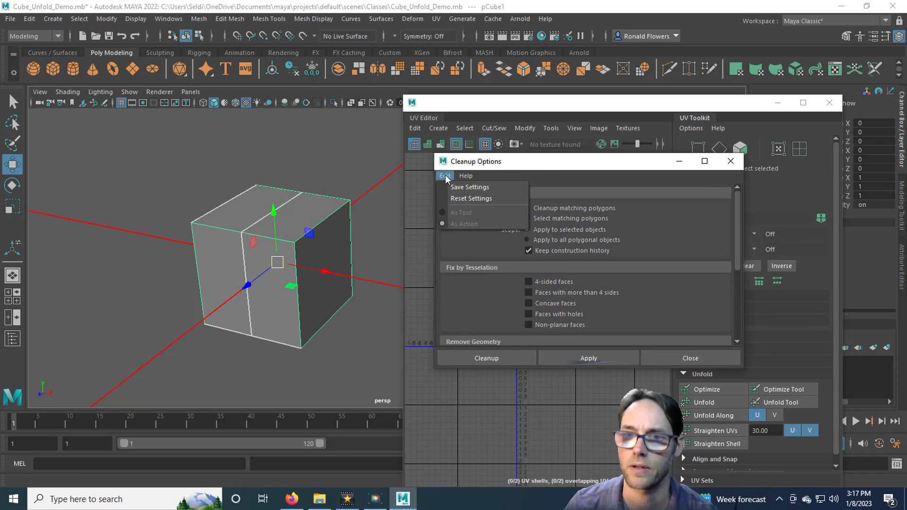
pyautogui.click(473, 198)
# Step: Enable Nonmanifold geometry removal under Remove Geometry in the Cleanup Options
pyautogui.moveTo(493, 168); pyautogui.dragTo(450, 170)
pyautogui.scroll(-3, 512, 236)
pyautogui.scroll(-1, 512, 236)
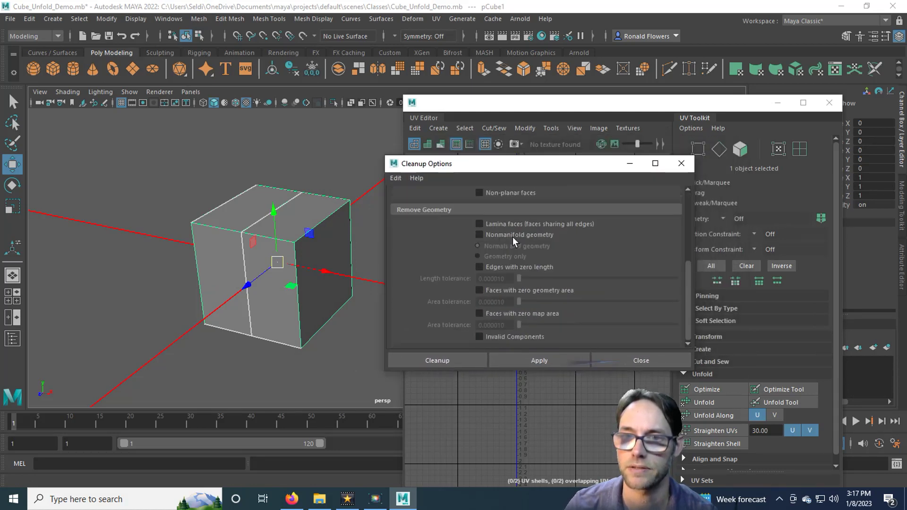
pyautogui.scroll(1, 519, 241)
pyautogui.scroll(-1, 538, 264)
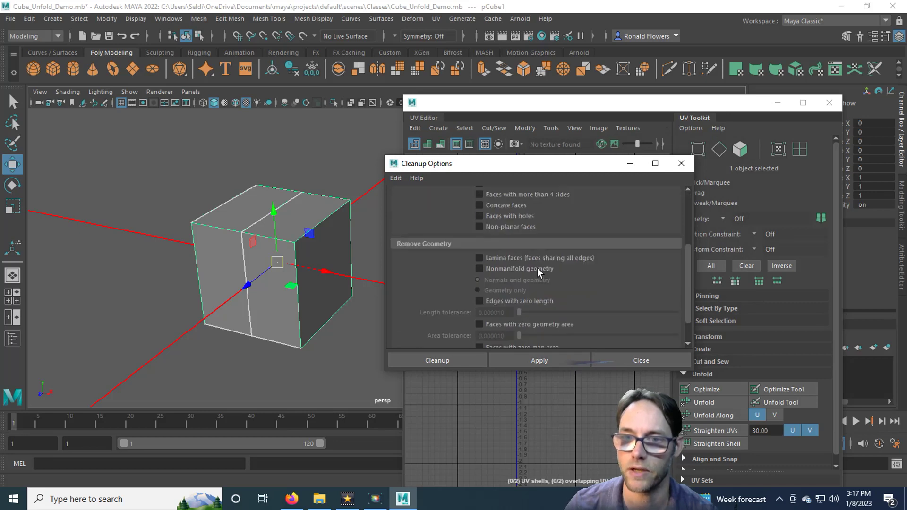
pyautogui.click(500, 269)
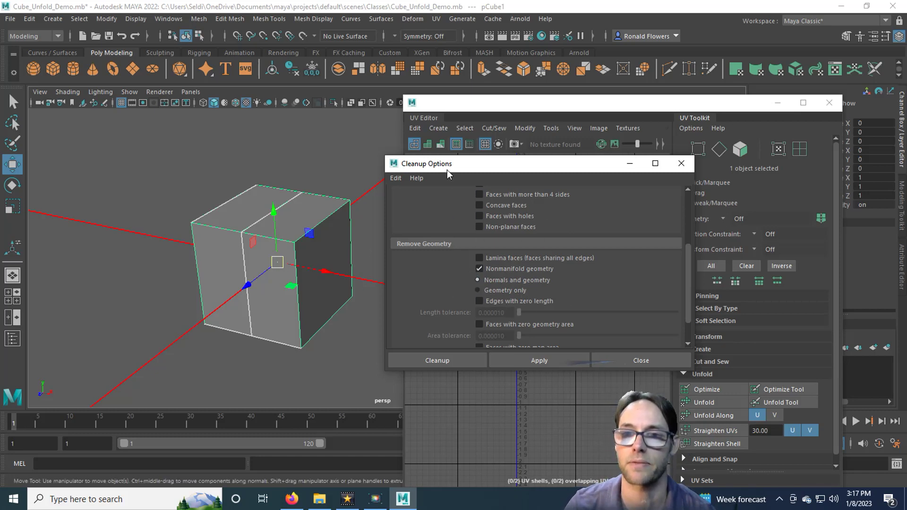
pyautogui.moveTo(447, 169); pyautogui.dragTo(437, 260)
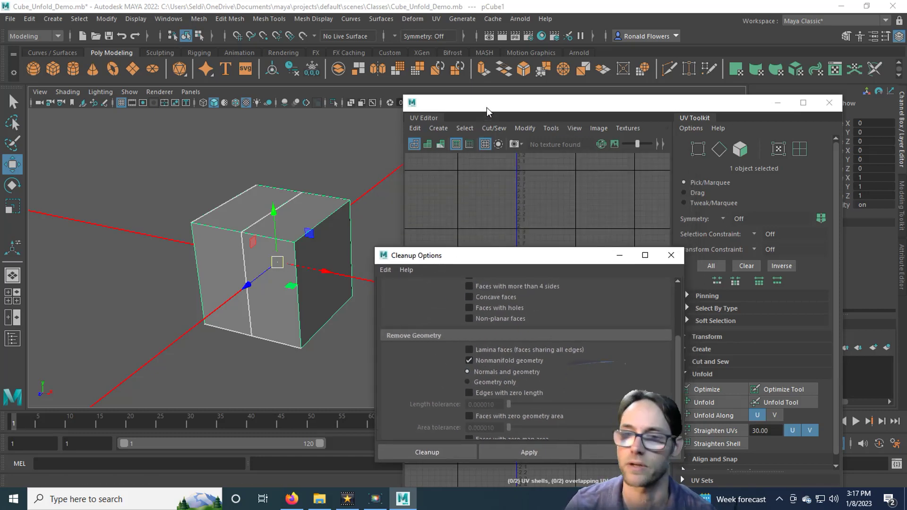
# Step: Apply the cleanup to pCube1 and move front-edge vertices to test the mesh
pyautogui.moveTo(494, 251); pyautogui.dragTo(510, 184)
pyautogui.click(561, 378)
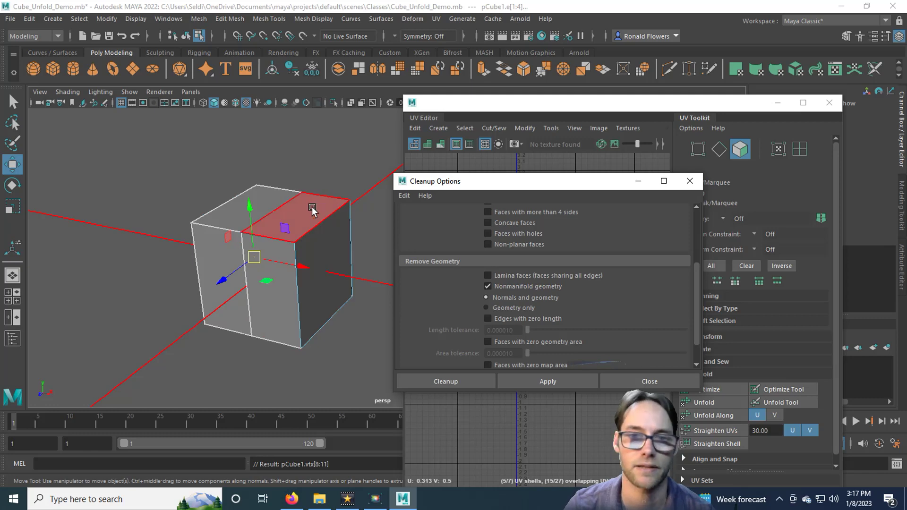
pyautogui.click(290, 215)
pyautogui.moveTo(289, 215); pyautogui.dragTo(236, 205, button='right')
pyautogui.click(282, 240)
pyautogui.press('q')
pyautogui.click(242, 232)
pyautogui.press('w')
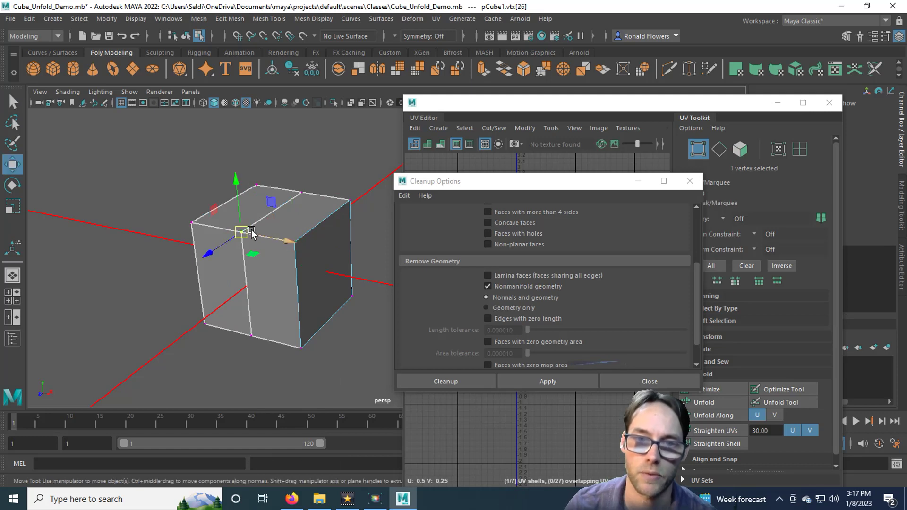
pyautogui.moveTo(242, 233); pyautogui.dragTo(284, 204)
pyautogui.click(243, 234)
pyautogui.moveTo(243, 234); pyautogui.dragTo(262, 281)
# Step: Pull the dented front face off to the left and close Cleanup Options
pyautogui.moveTo(267, 215); pyautogui.dragTo(265, 224, button='right')
pyautogui.click(276, 264)
pyautogui.moveTo(305, 274); pyautogui.dragTo(214, 362)
pyautogui.click(344, 380)
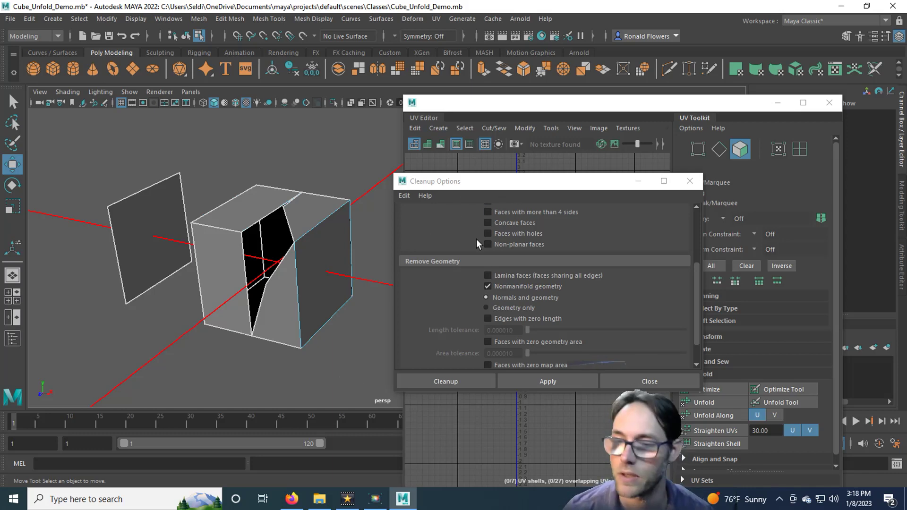
pyautogui.click(690, 181)
# Step: Close the UV Editor, leaving the perspective view of the open cube
pyautogui.click(829, 103)
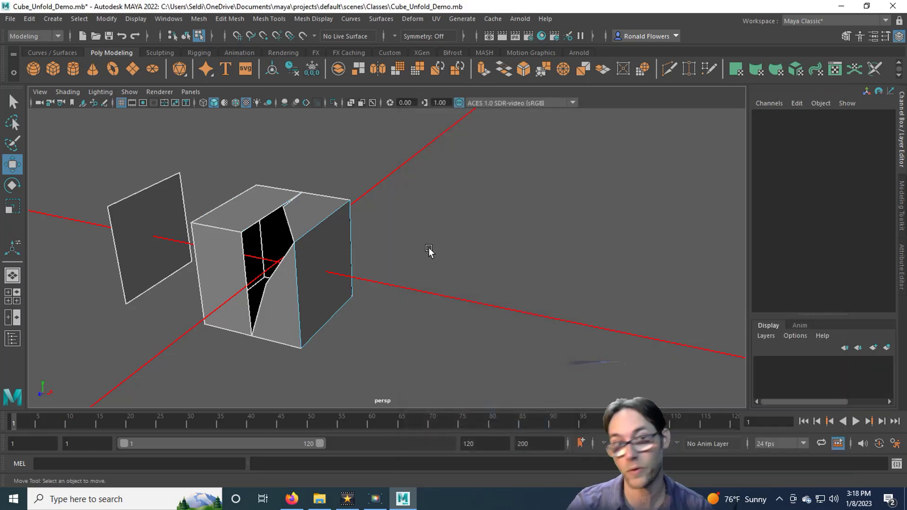